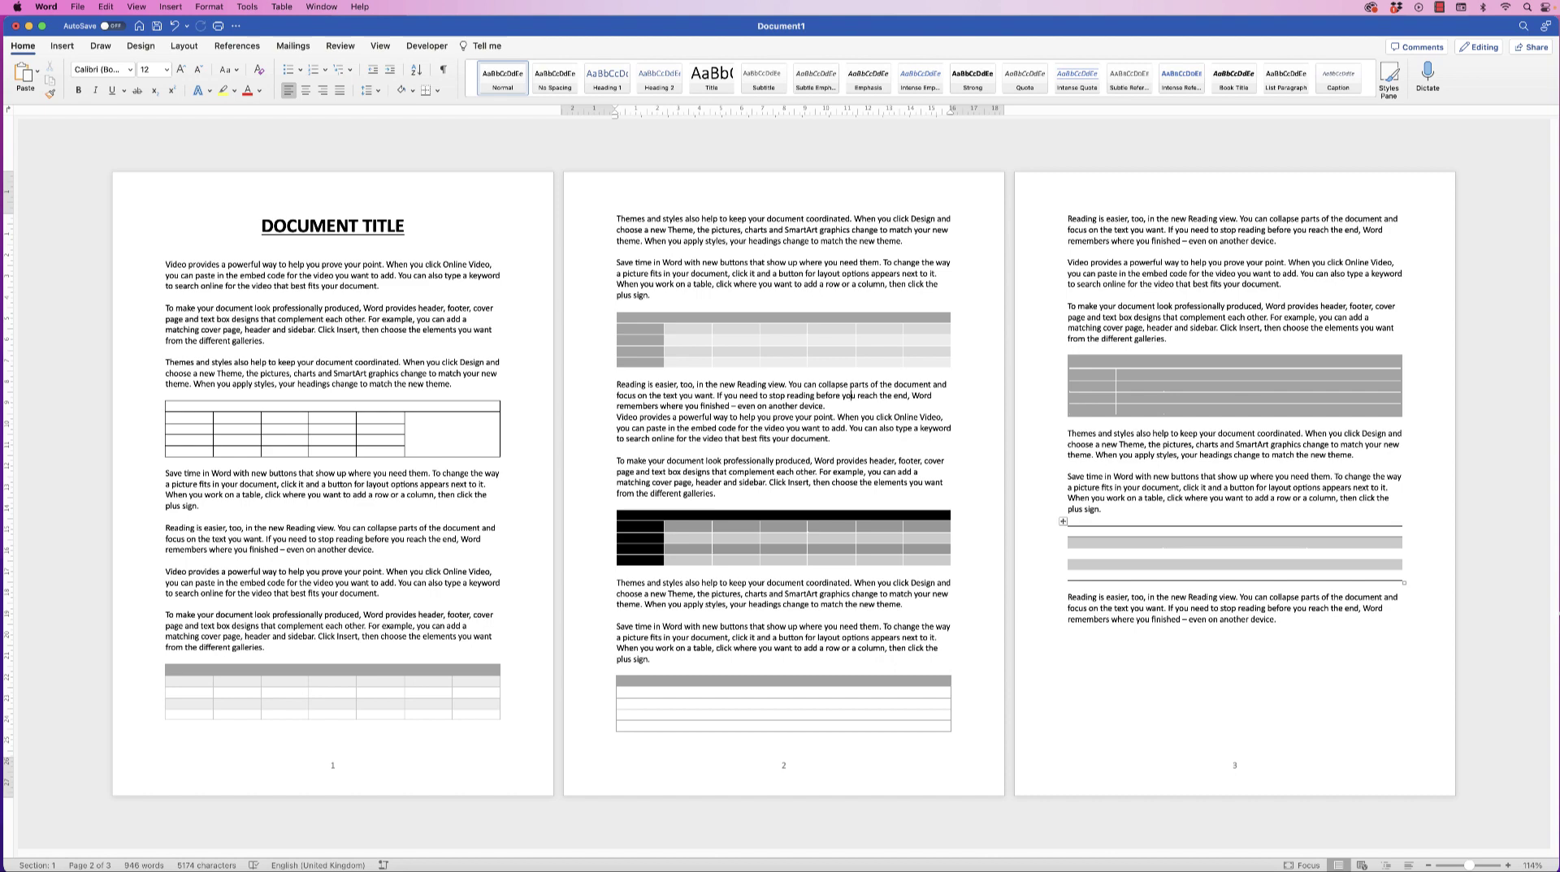
Zoom out from the View tab so three full pages fit on screen.
{"action": "left_click", "coordinate": [381, 45]}
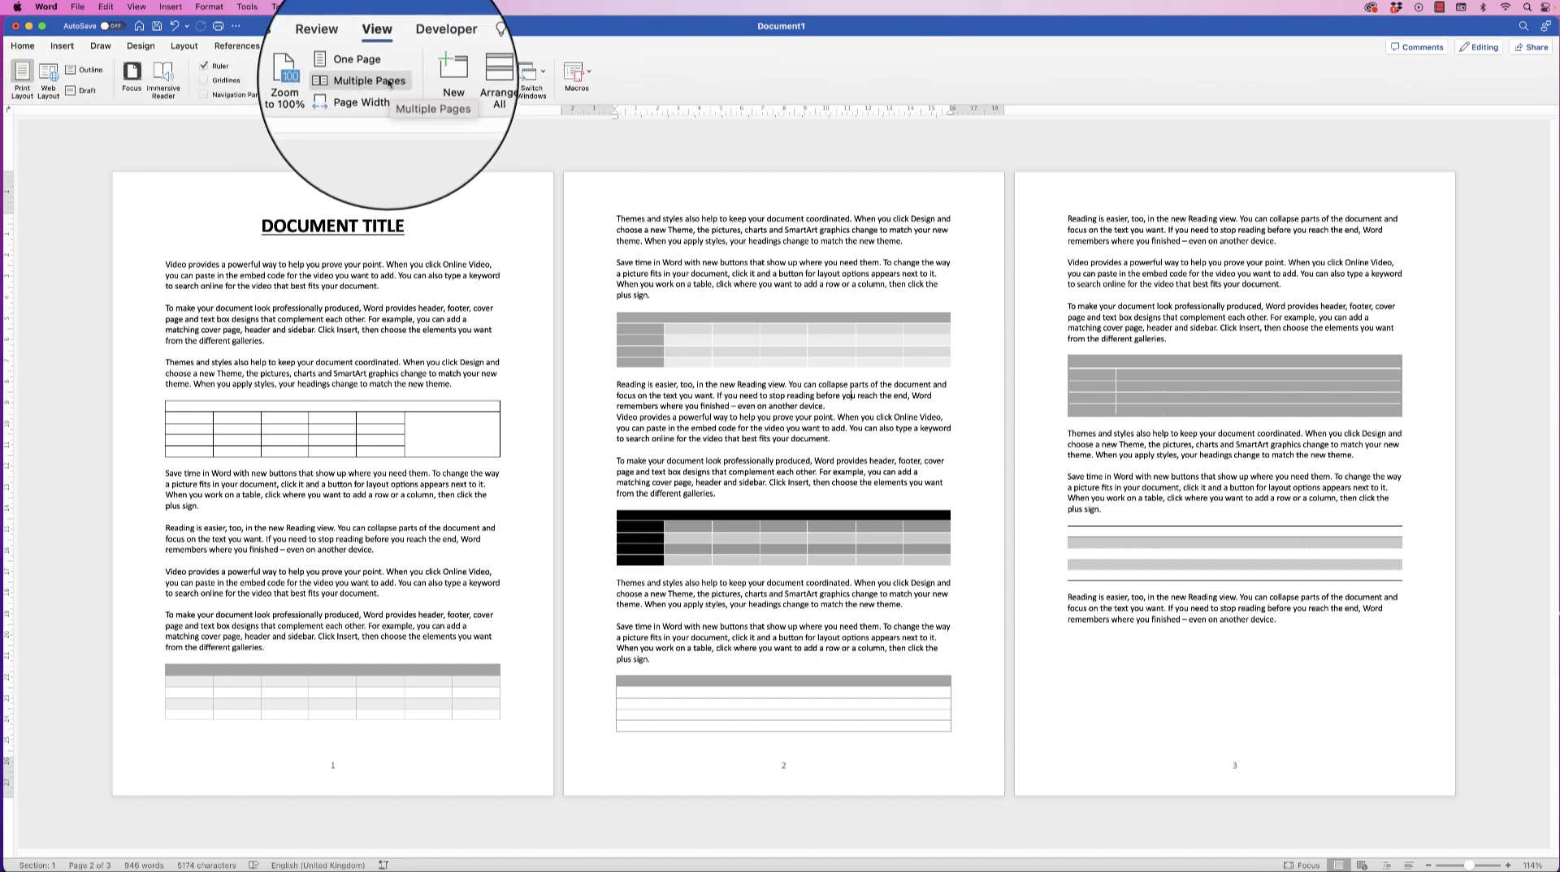
{"action": "mouse_move", "coordinate": [782, 536]}
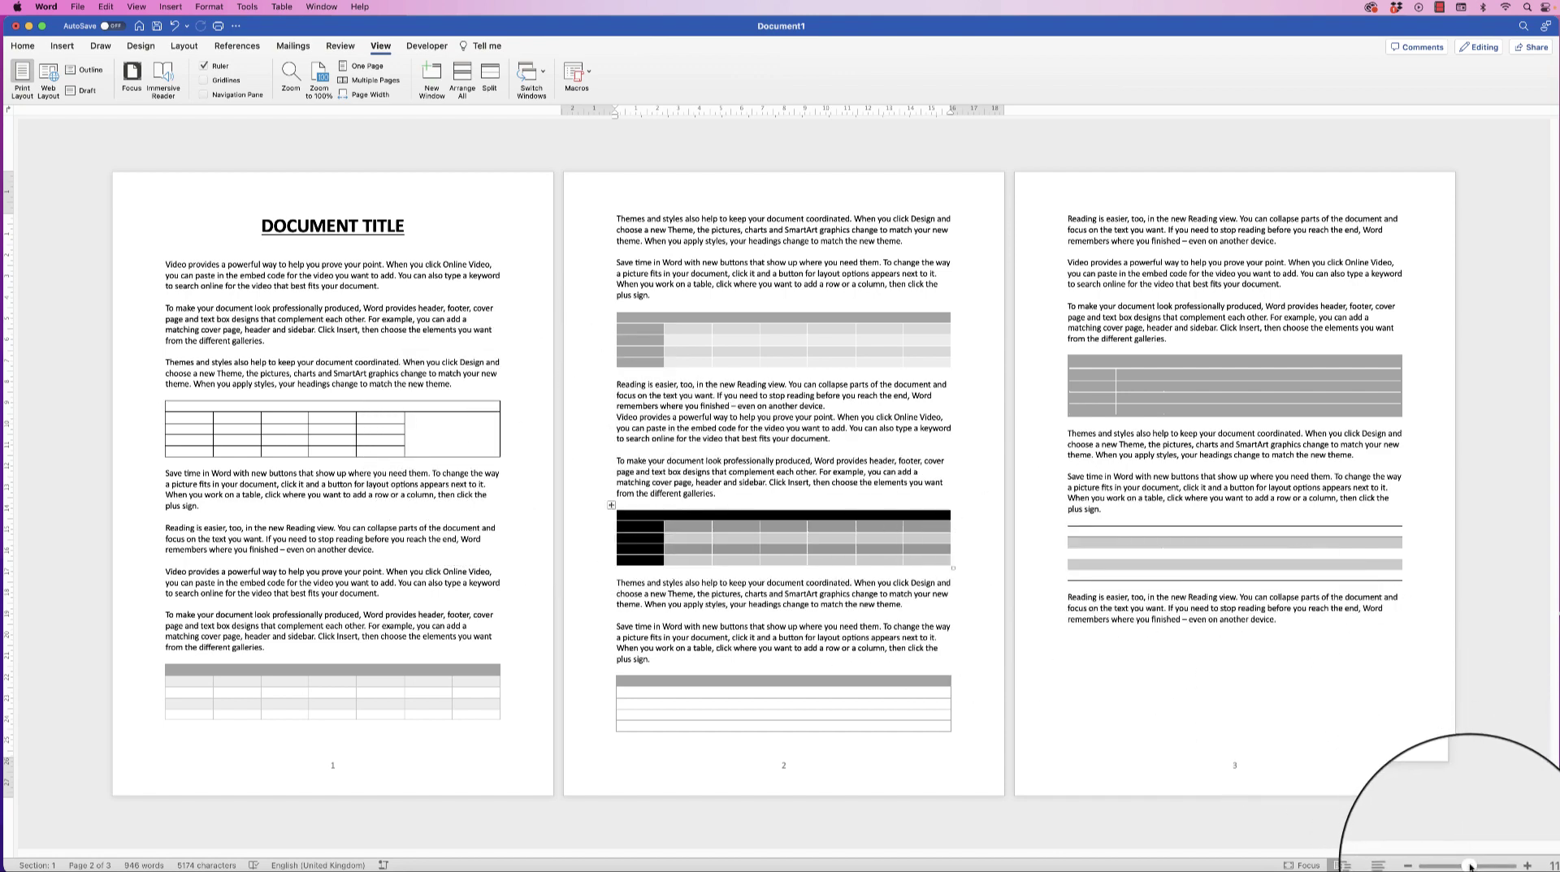
{"action": "left_click_drag", "start_coordinate": [1469, 868], "coordinate": [1469, 867]}
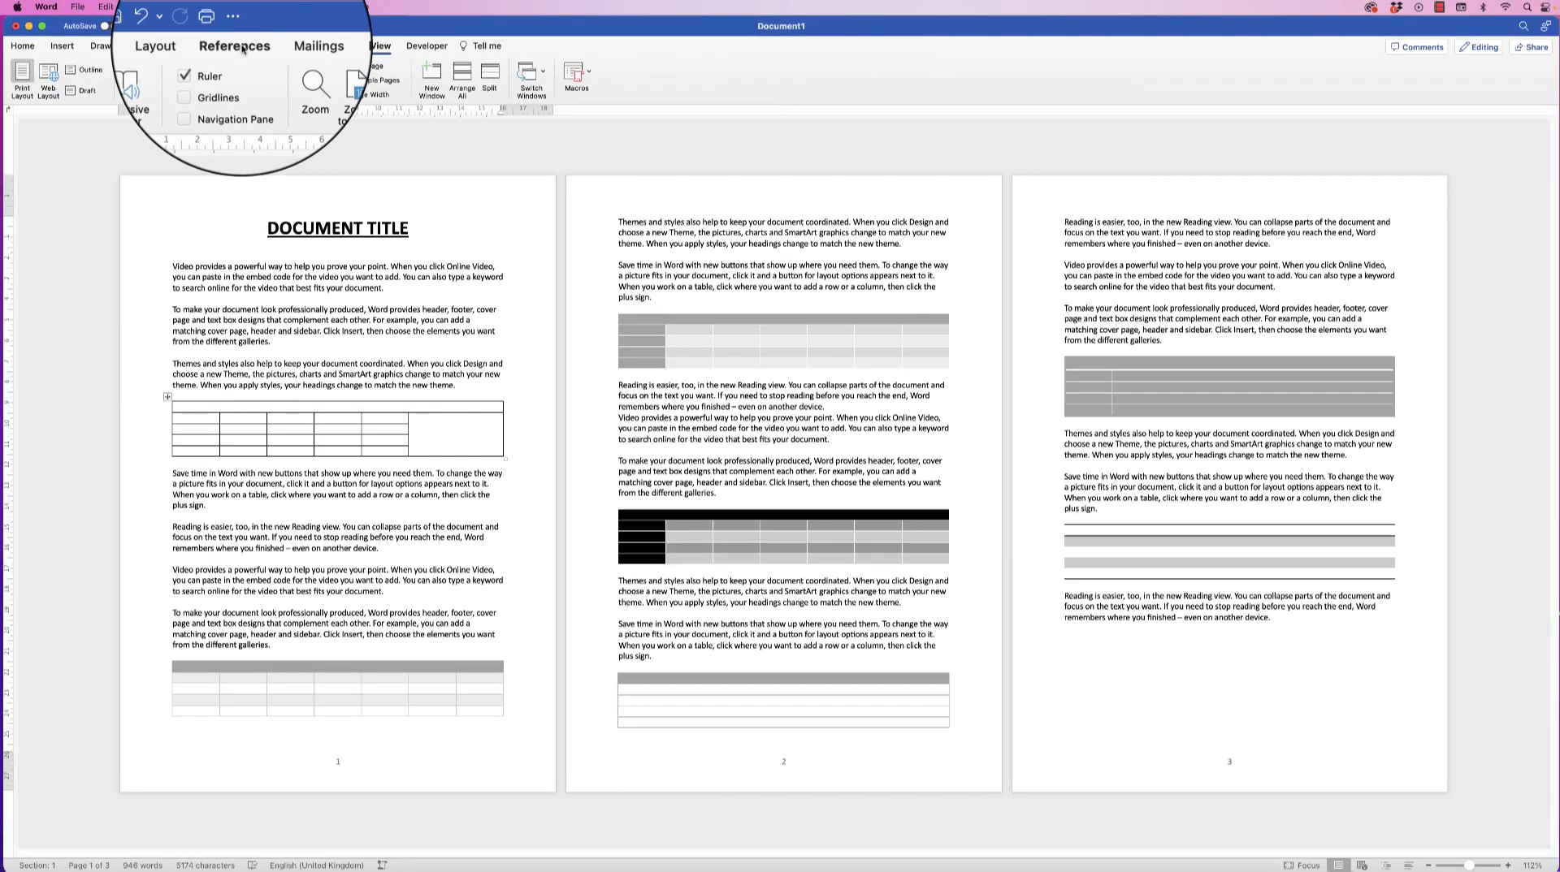
Start a caption for the first table with the label set to Table, reading 'Table 1'.
{"action": "left_click", "coordinate": [237, 46]}
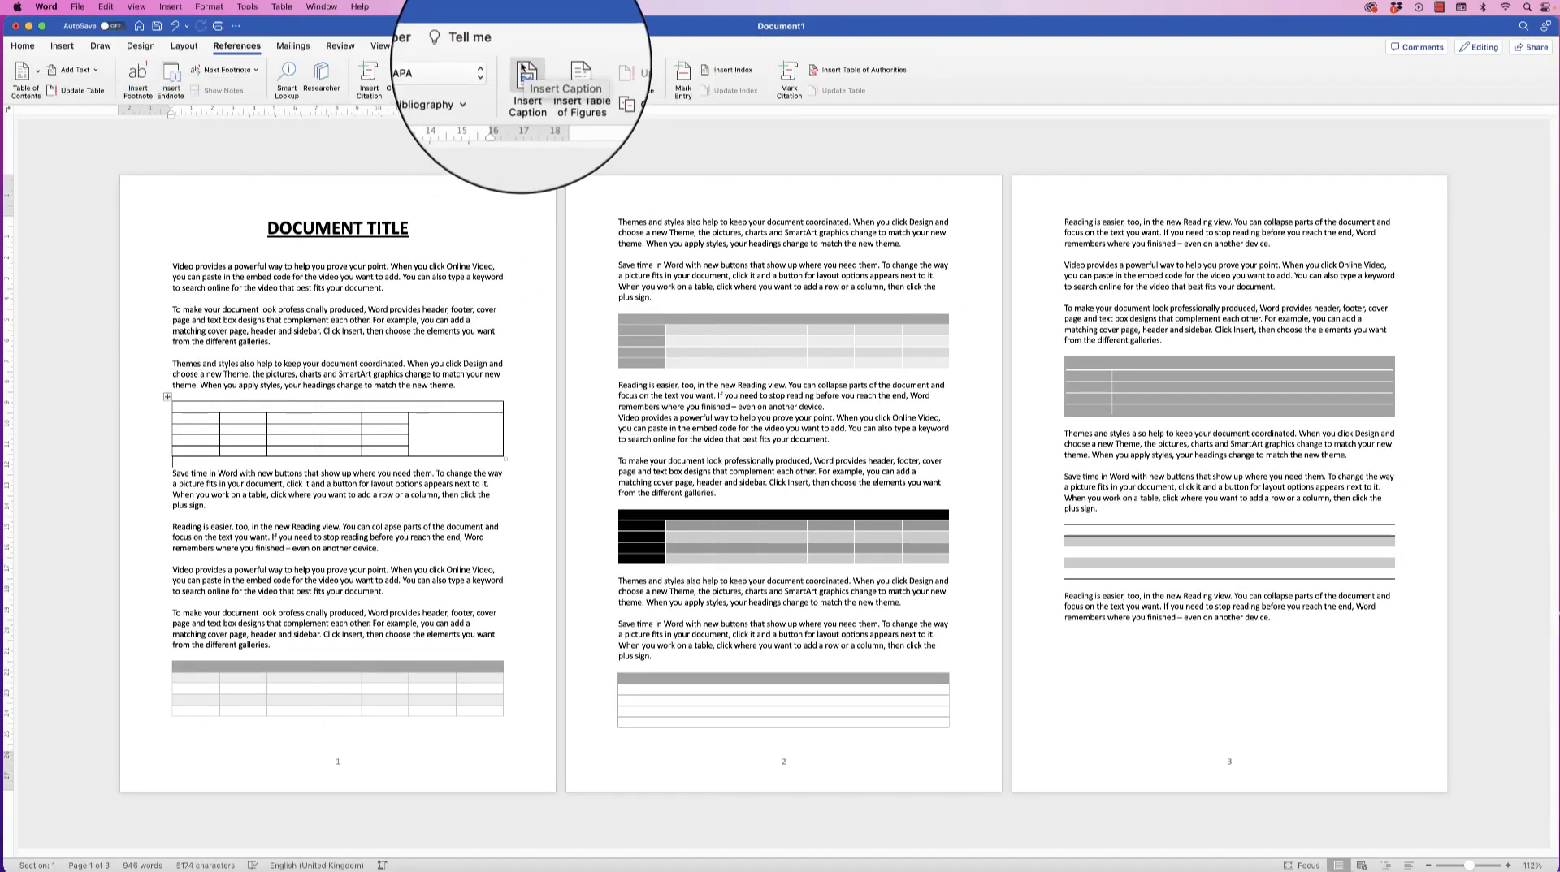
{"action": "left_click", "coordinate": [530, 84]}
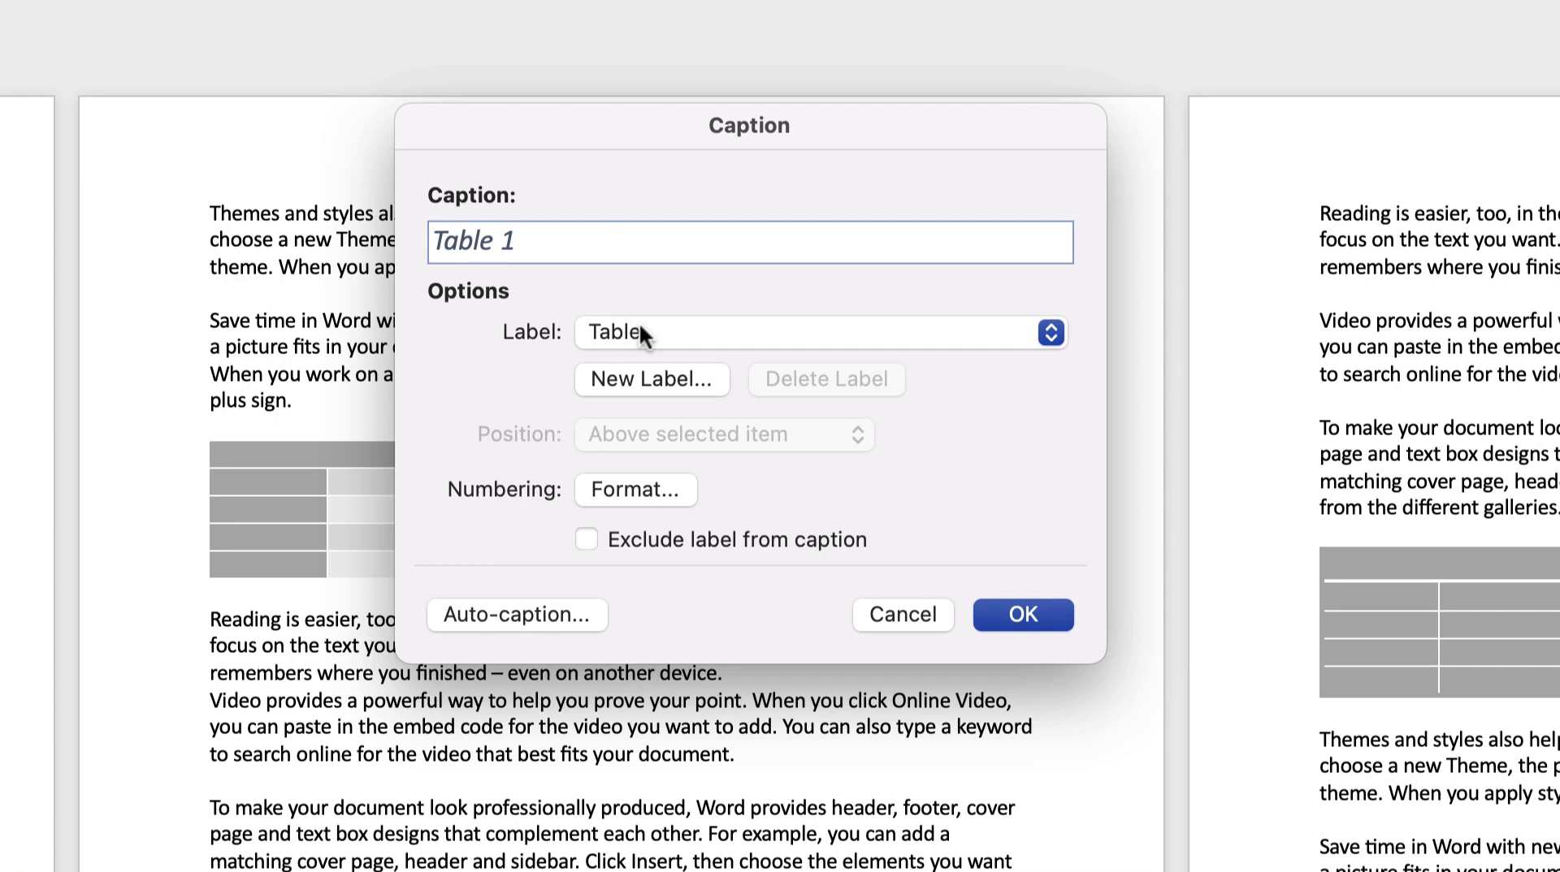
{"action": "left_click", "coordinate": [640, 332]}
{"action": "left_click", "coordinate": [637, 299]}
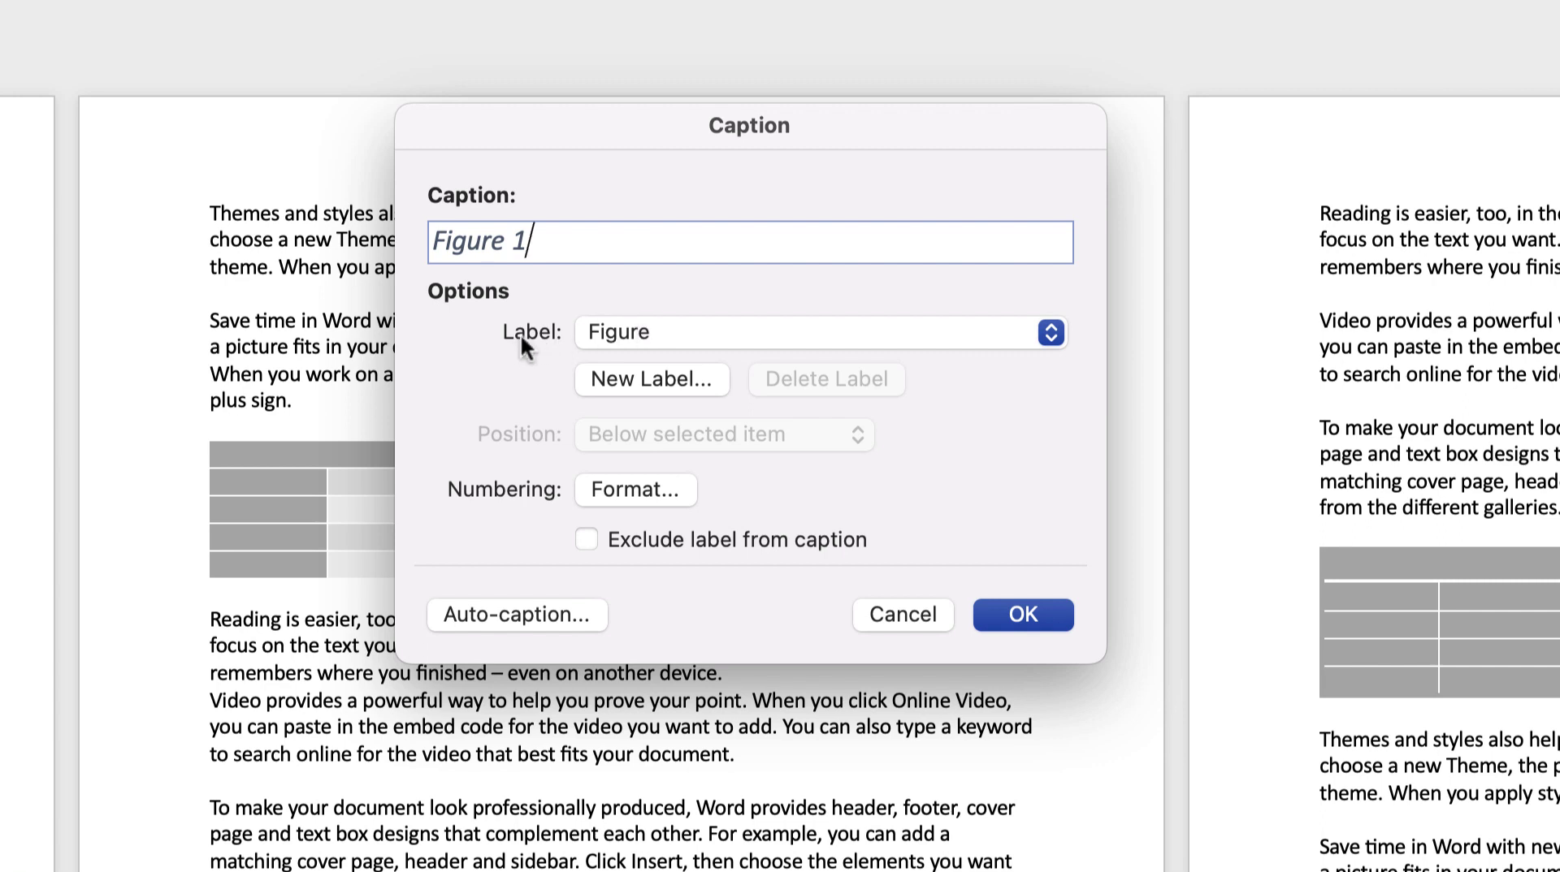
{"action": "left_click", "coordinate": [682, 330]}
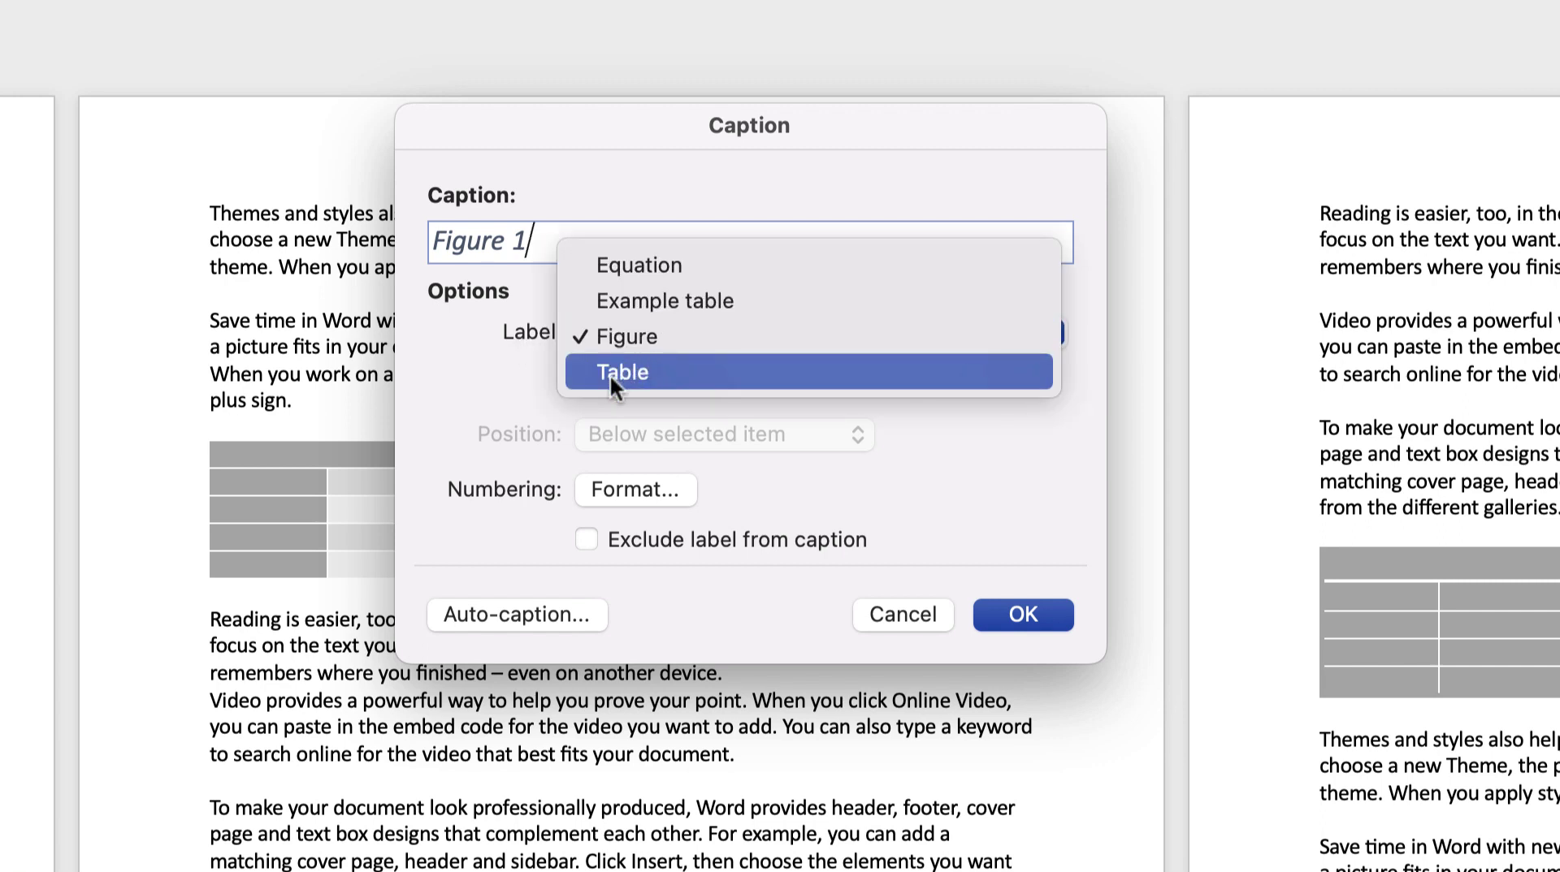
{"action": "left_click", "coordinate": [639, 374]}
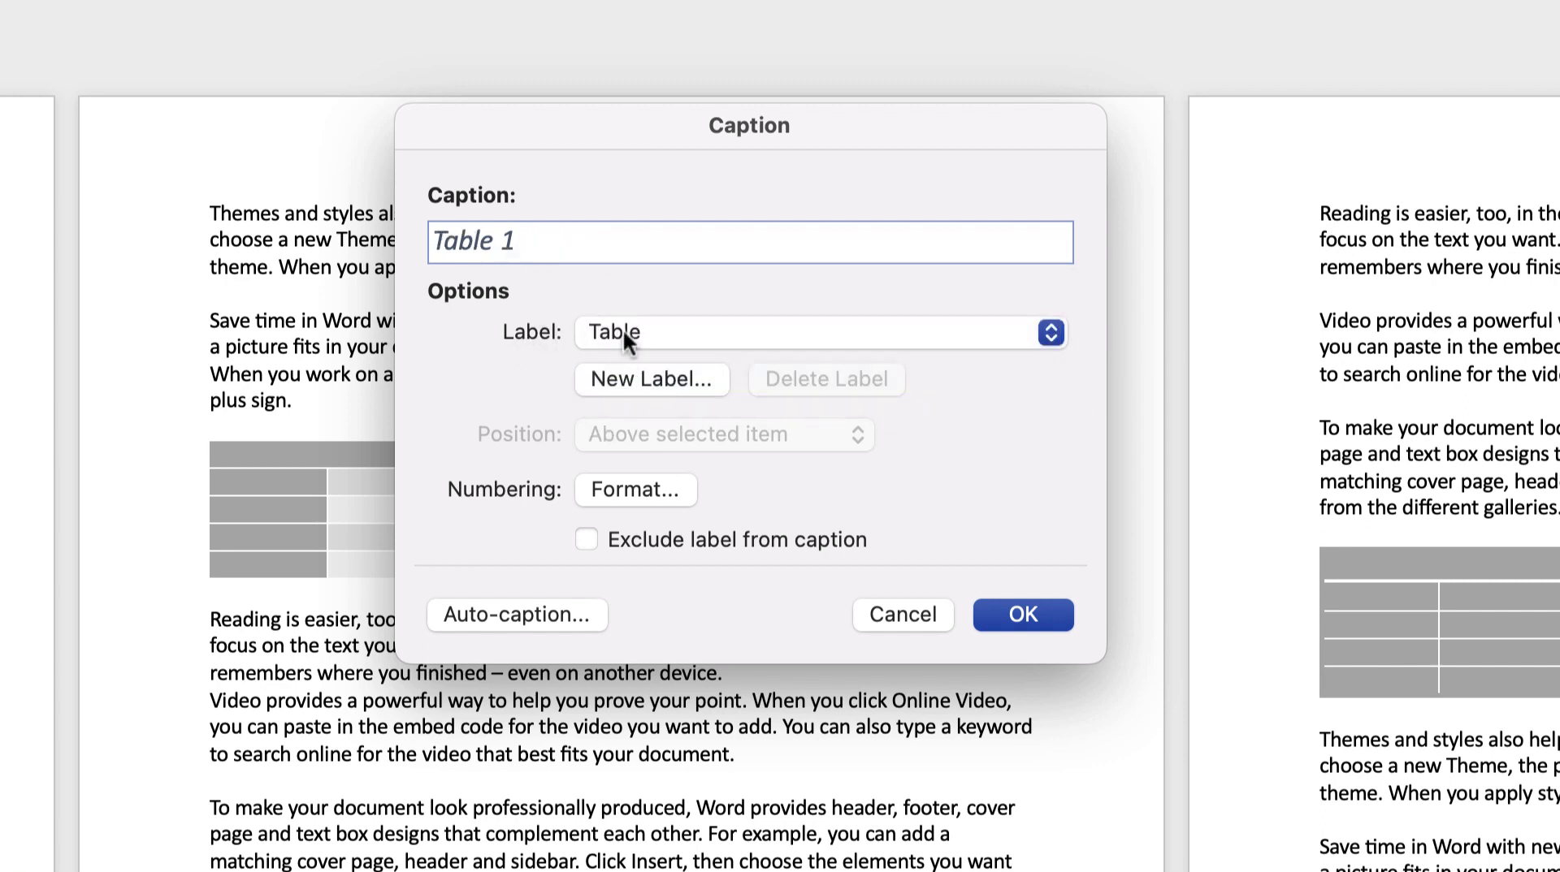
Set caption numbering to the 1, 2, 3 format with chapter numbers left off.
{"action": "left_click", "coordinate": [629, 489]}
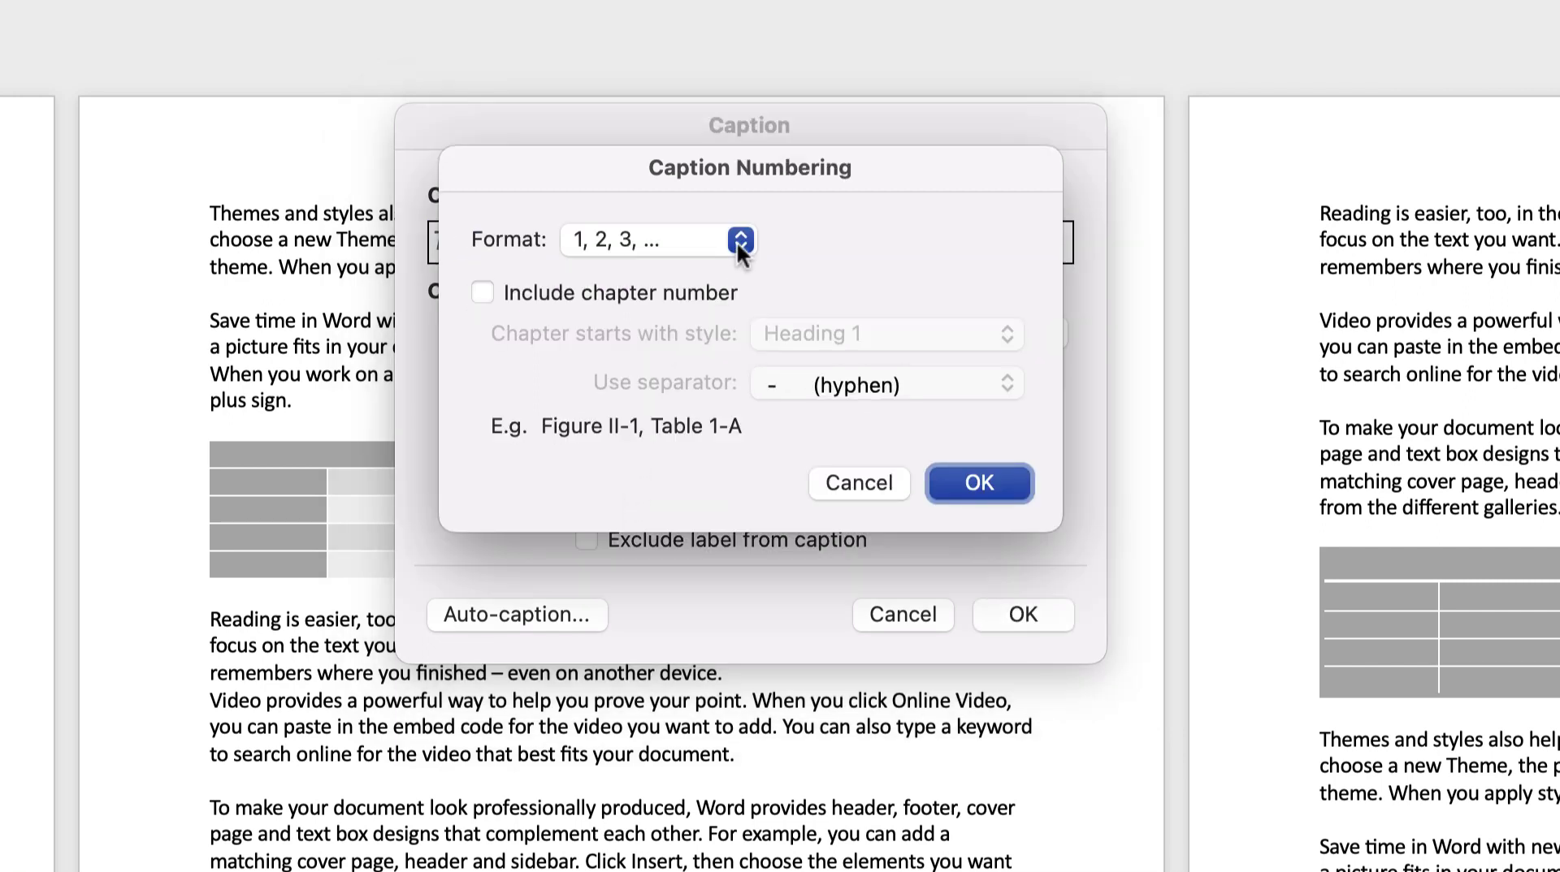
{"action": "left_click", "coordinate": [740, 241]}
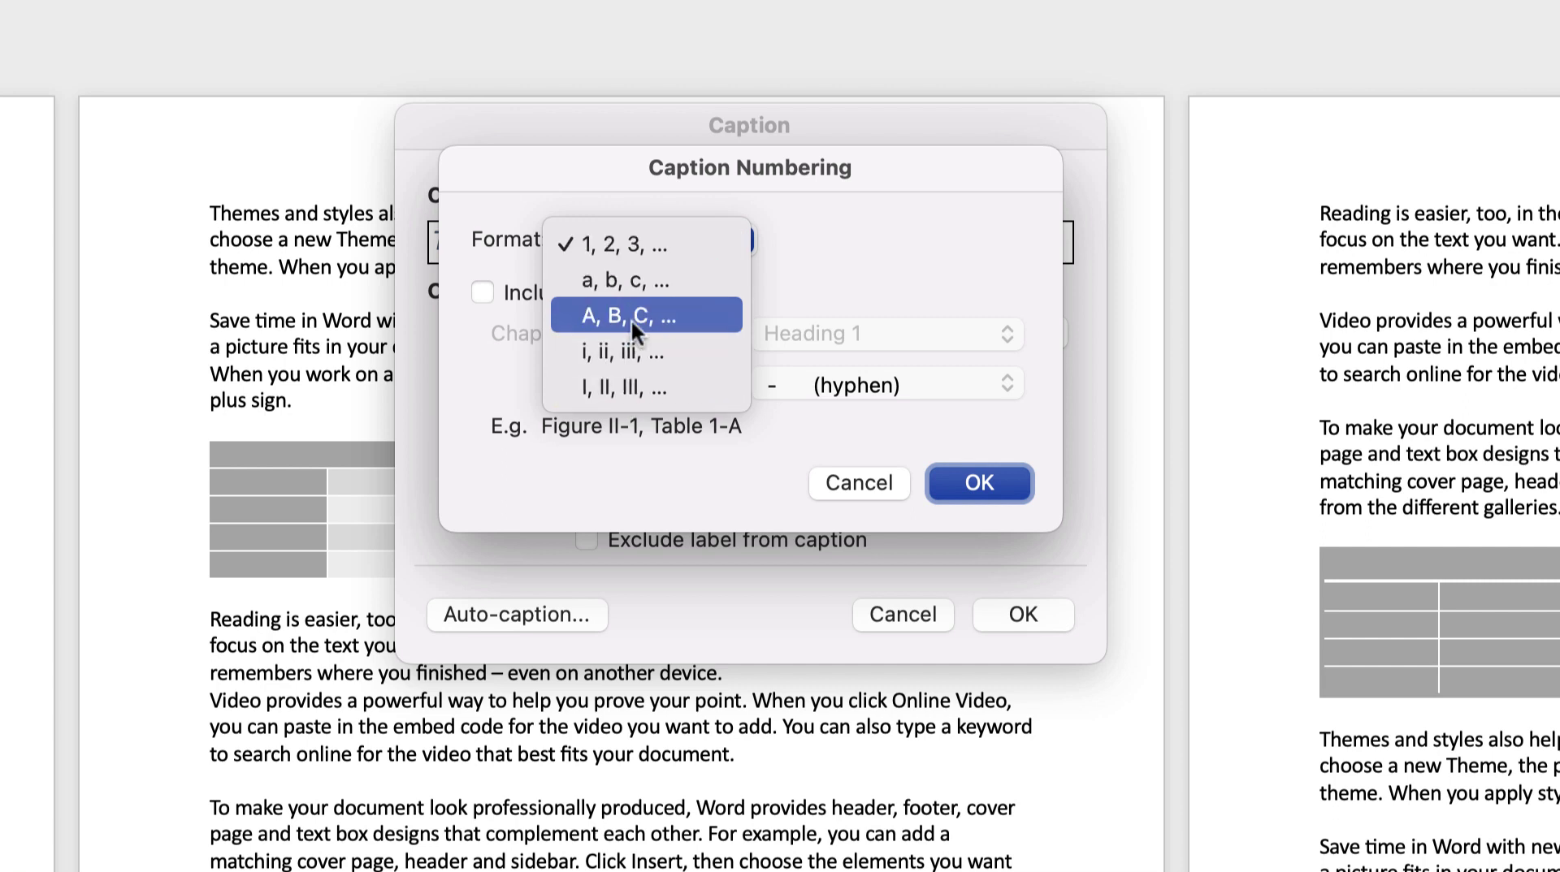
{"action": "left_click", "coordinate": [676, 246]}
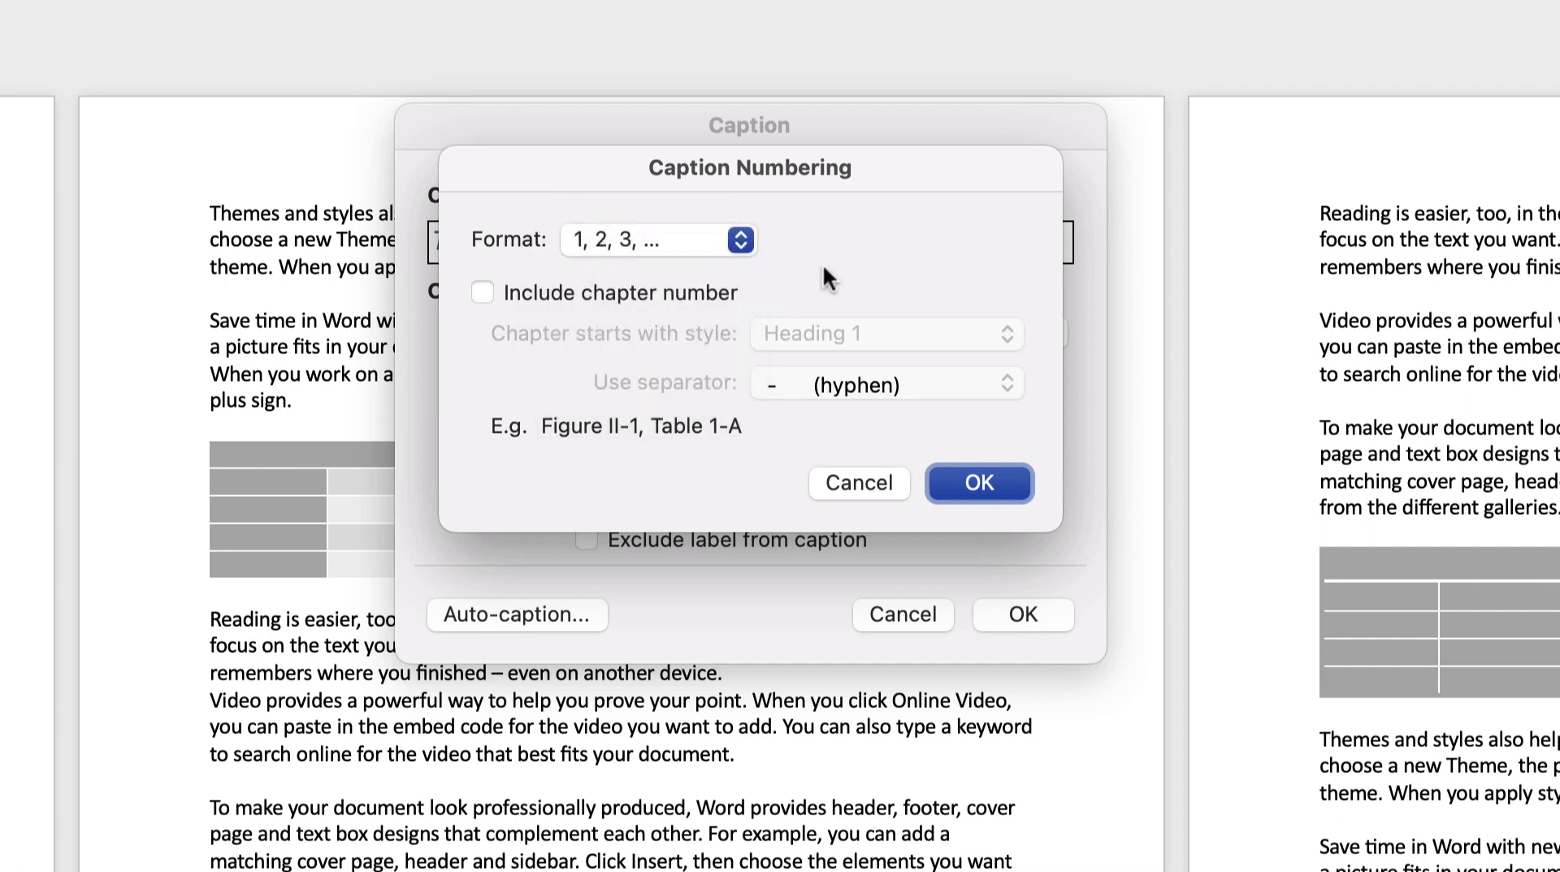
{"action": "left_click", "coordinate": [482, 290]}
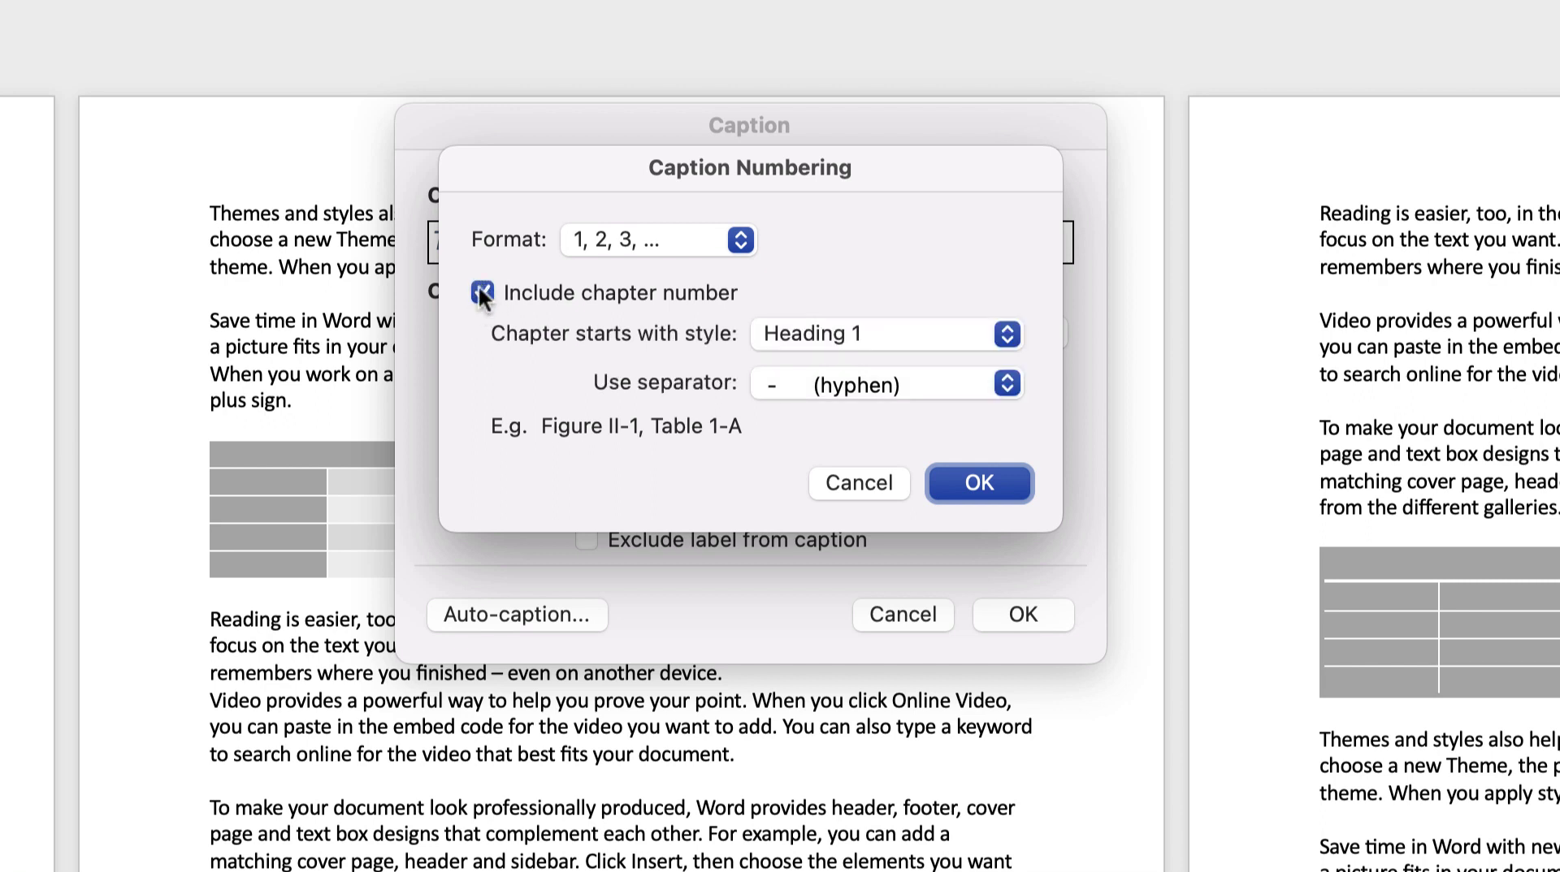
{"action": "left_click", "coordinate": [904, 341]}
{"action": "left_click", "coordinate": [883, 264]}
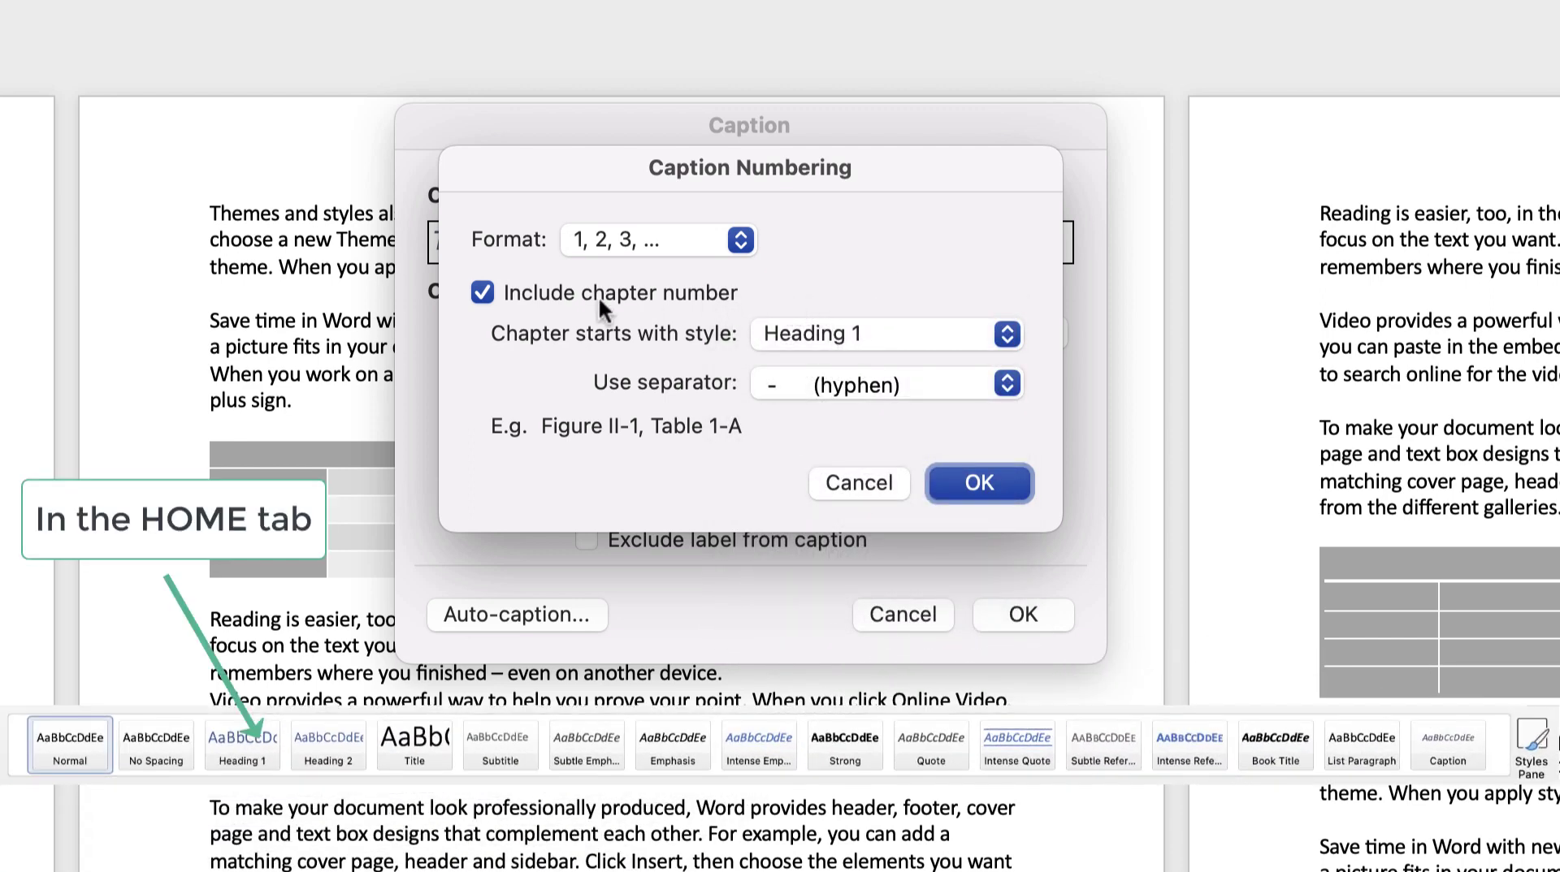
{"action": "left_click", "coordinate": [481, 291]}
Confirm the numbering and insert the 'Table 1 – Sample table' caption below the first table.
{"action": "left_click", "coordinate": [971, 483]}
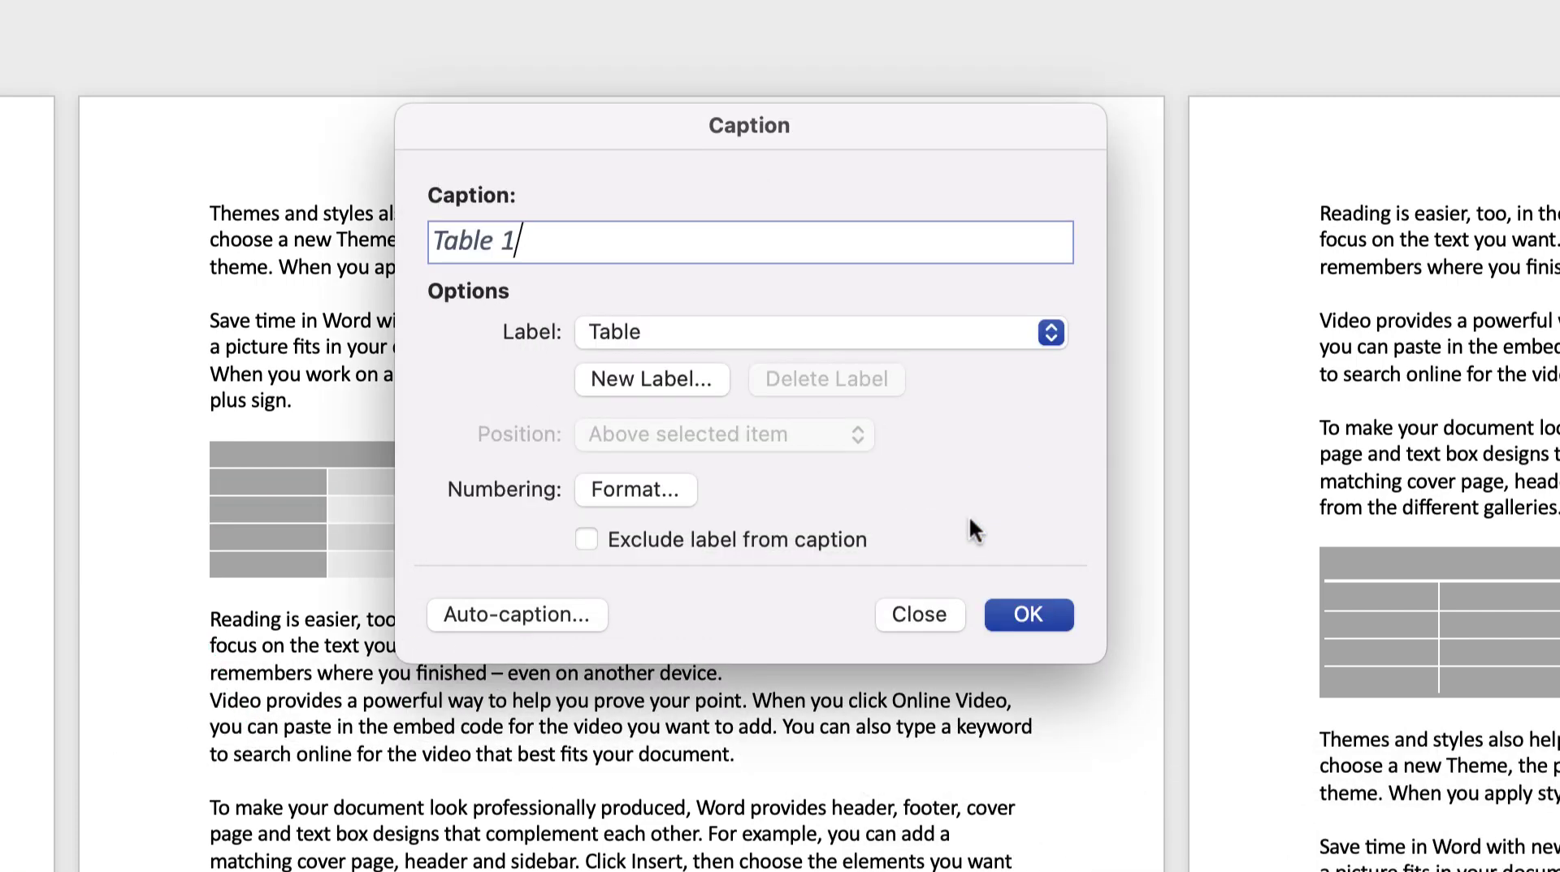
{"action": "left_click", "coordinate": [1014, 615]}
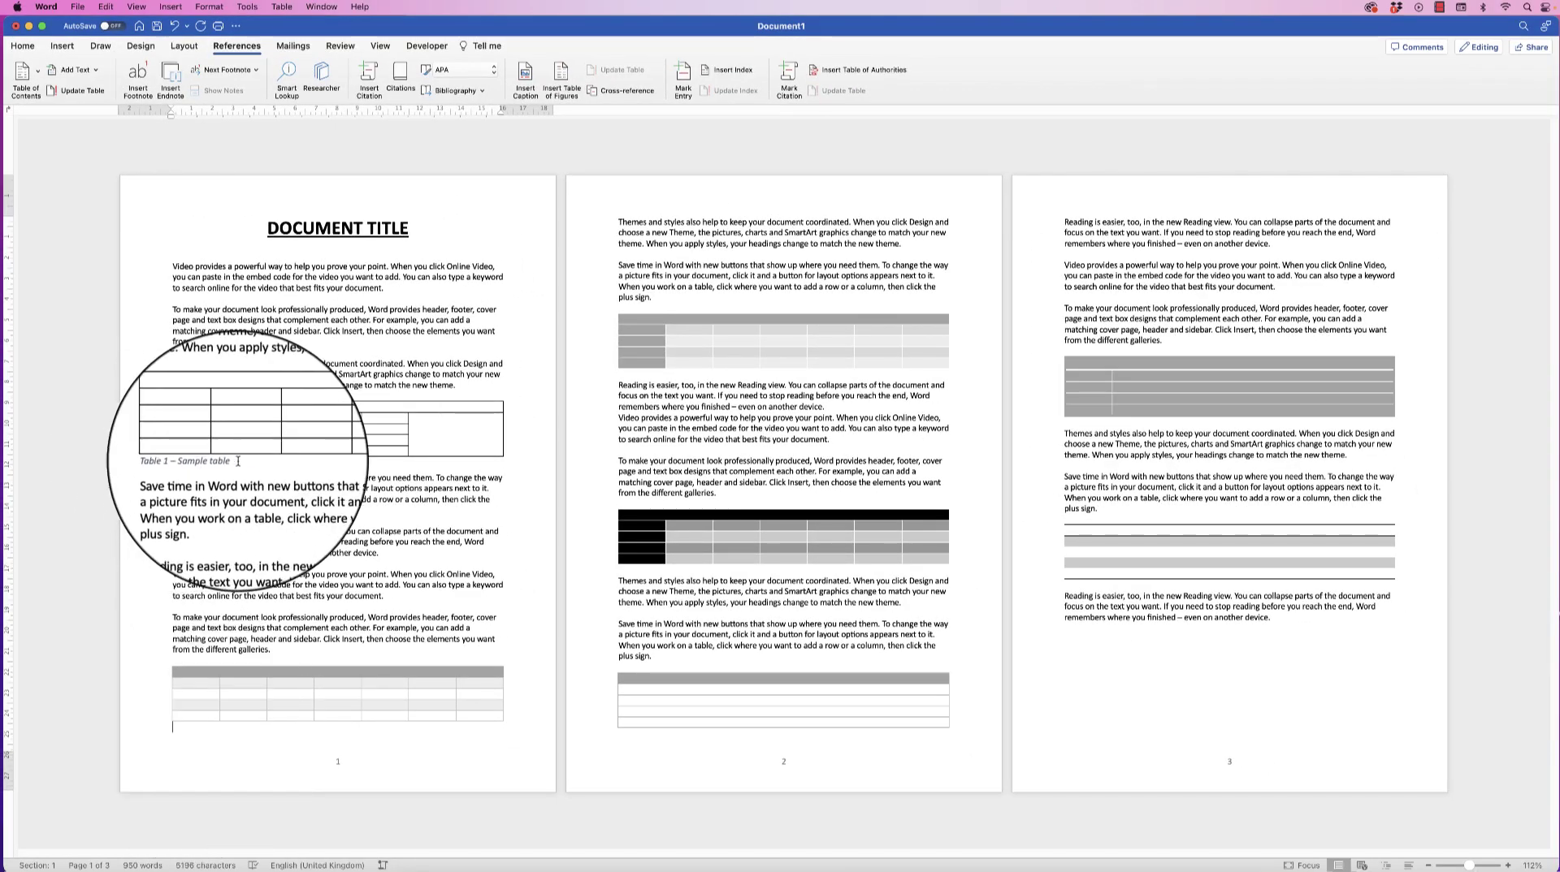
Format the 'Table 1 – Sample table' caption bold and one font size larger.
{"action": "triple_click", "coordinate": [181, 462]}
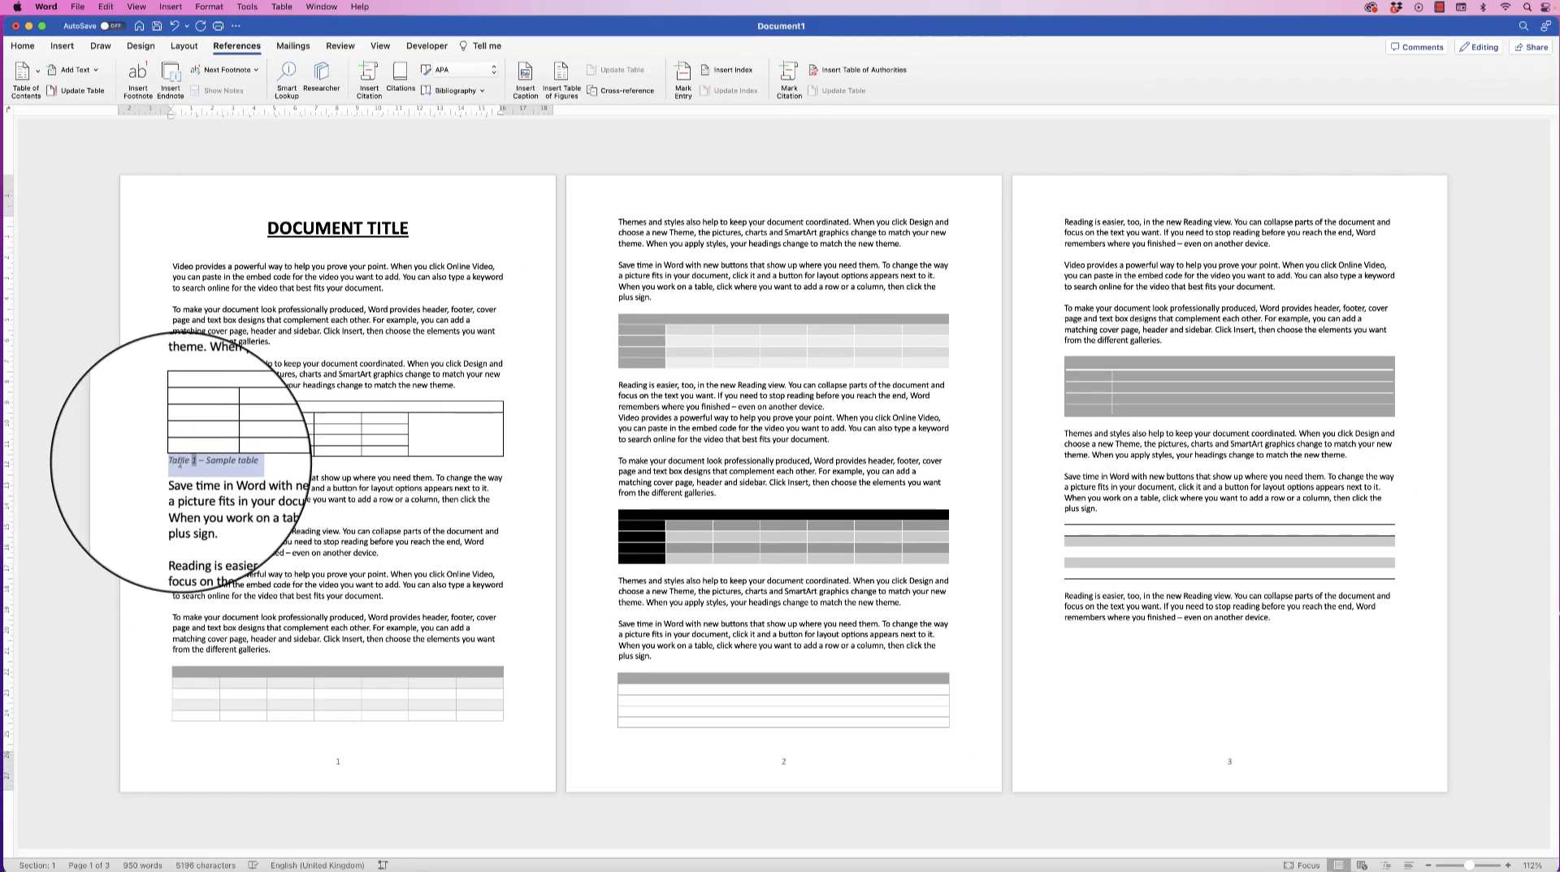
{"action": "left_click", "coordinate": [23, 46]}
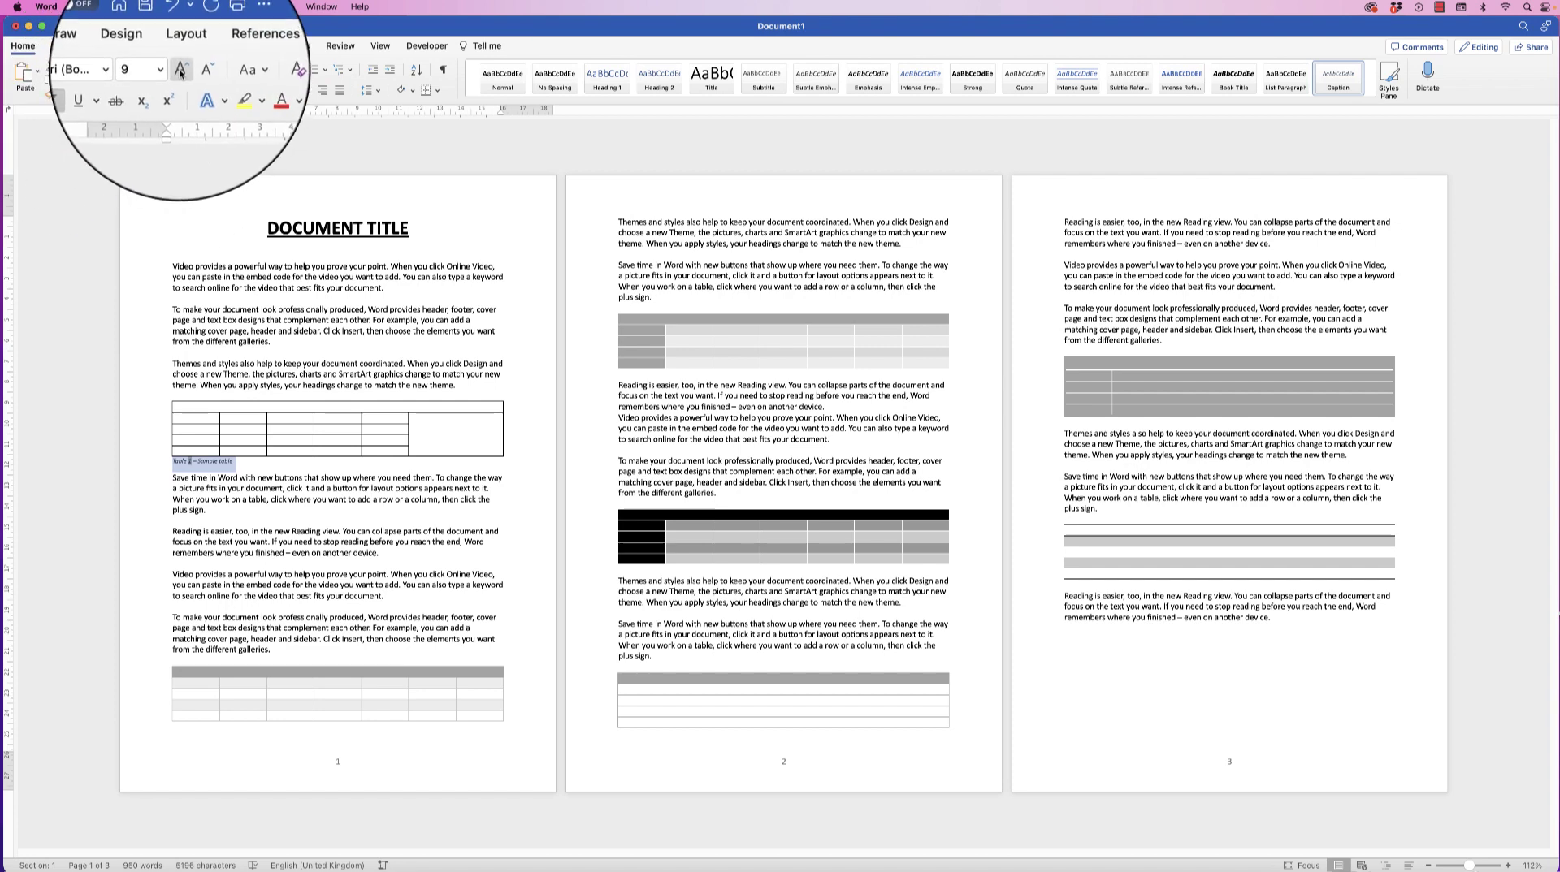
{"action": "left_click", "coordinate": [181, 72]}
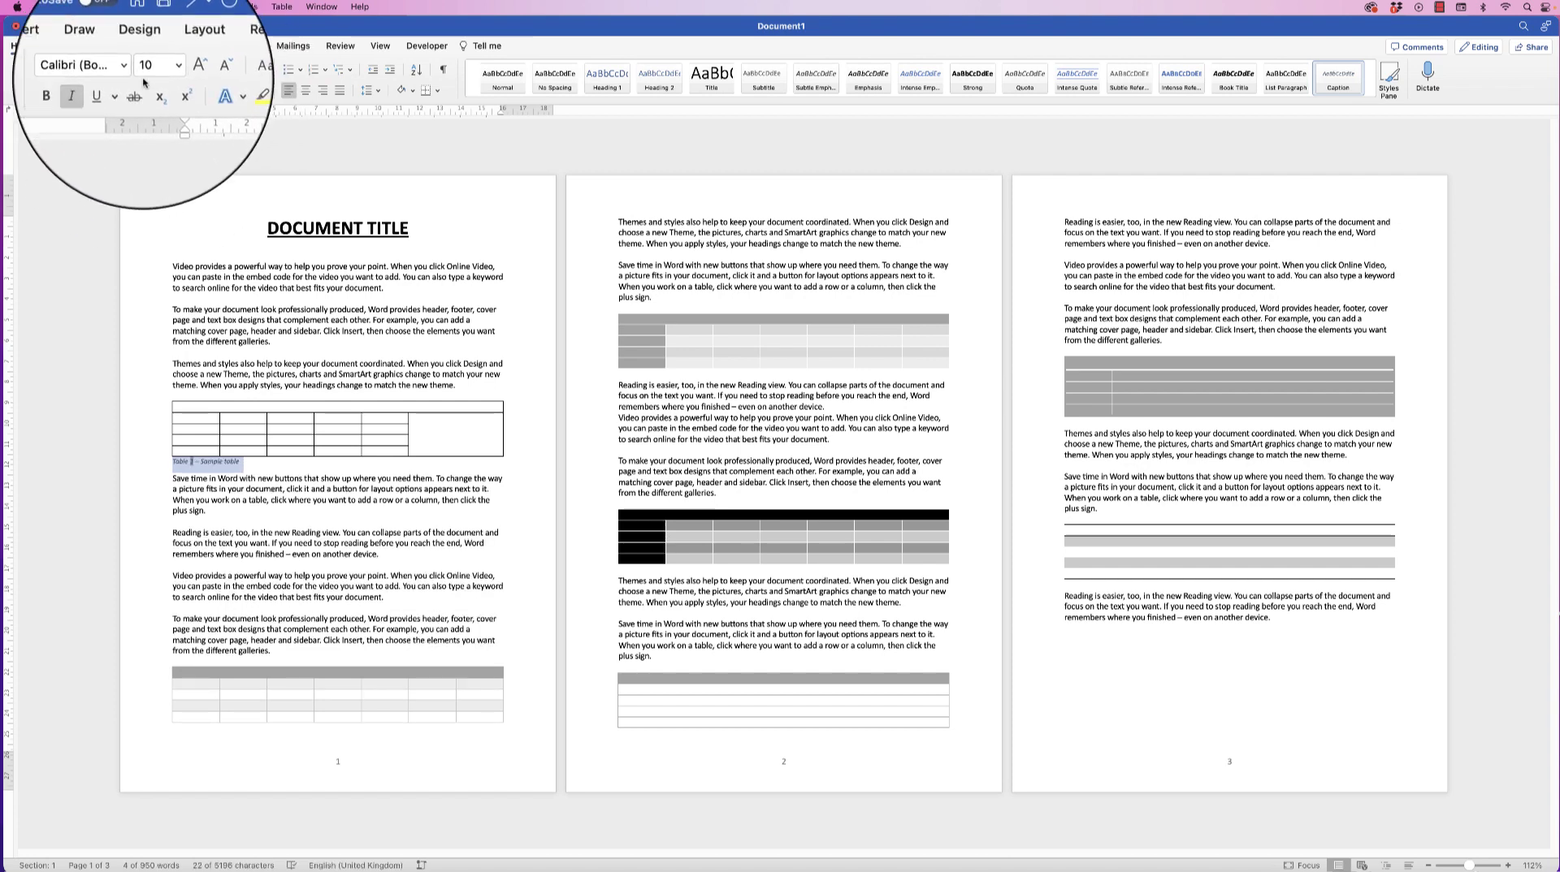
{"action": "left_click", "coordinate": [79, 96]}
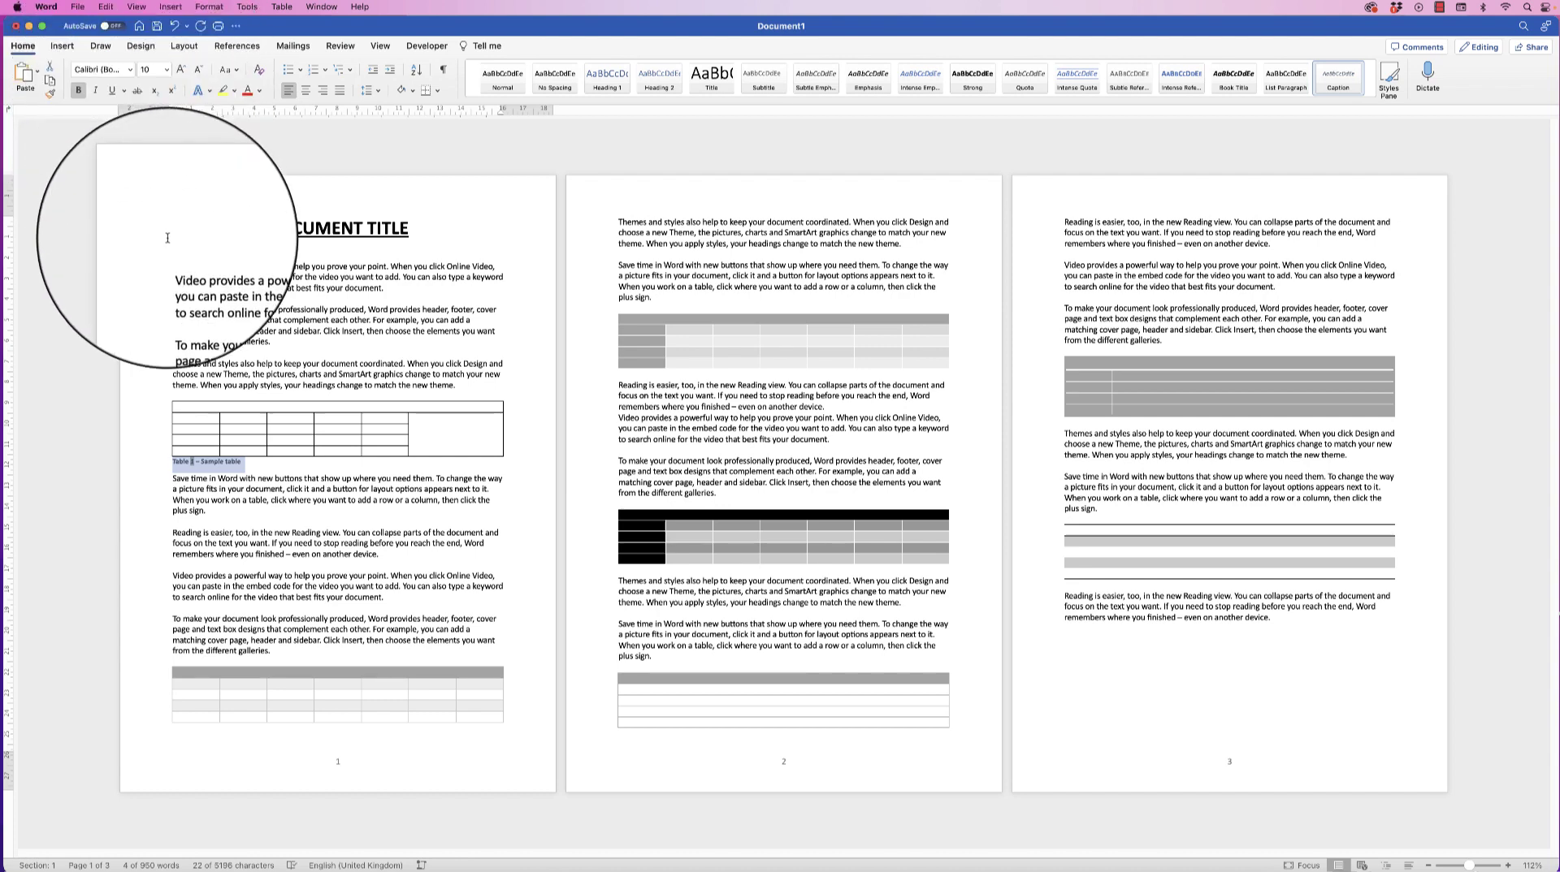
Insert a 'Table 2' caption on the empty line below page 1's second table.
{"action": "left_click", "coordinate": [187, 729]}
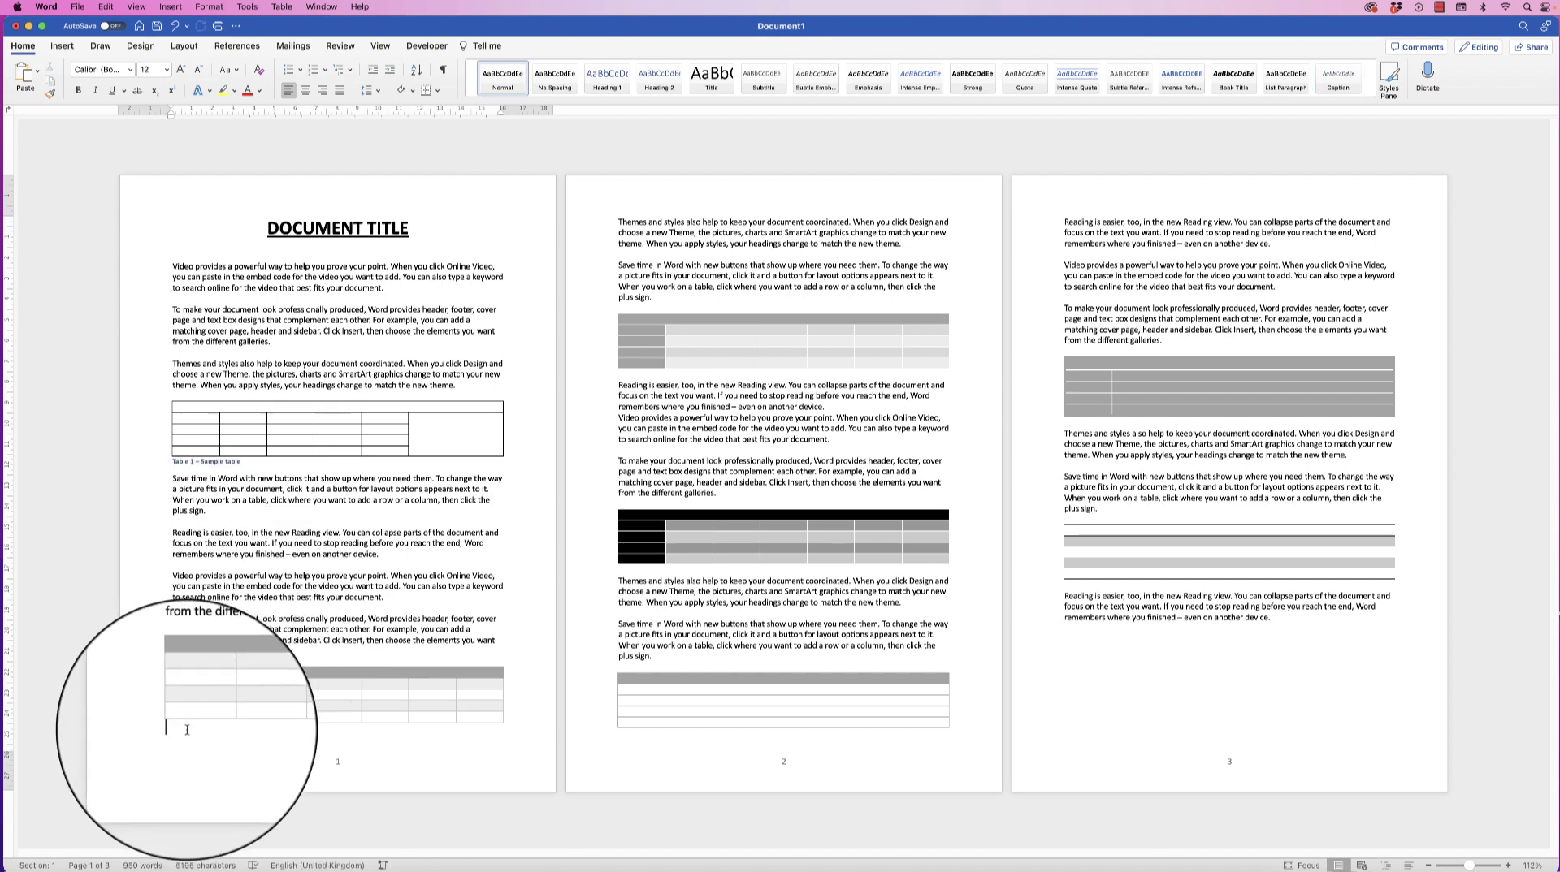
{"action": "left_click", "coordinate": [237, 45]}
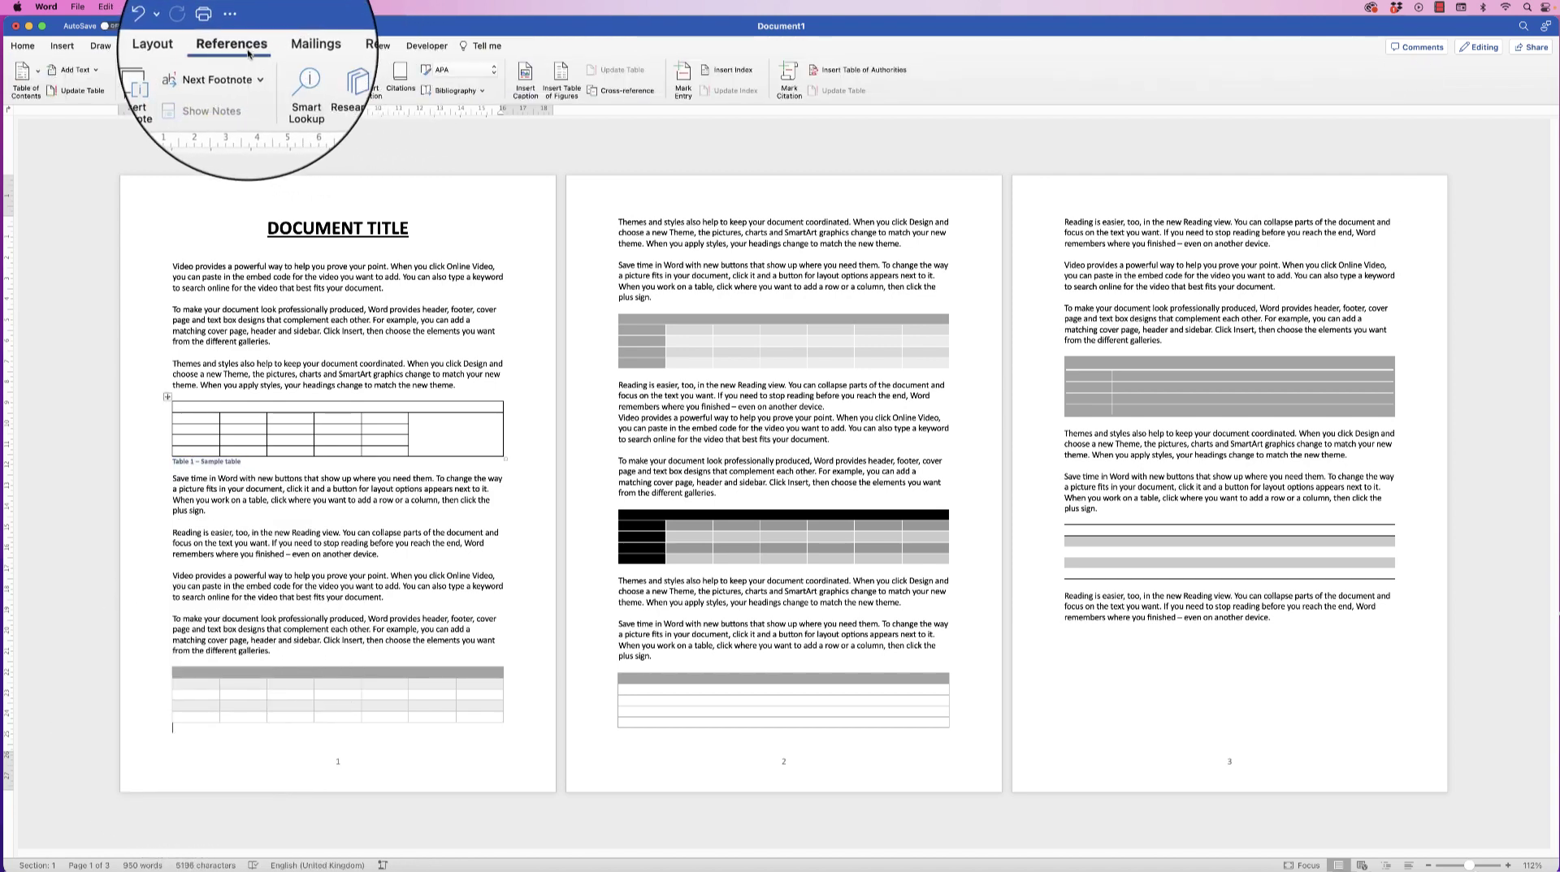
{"action": "left_click", "coordinate": [525, 79]}
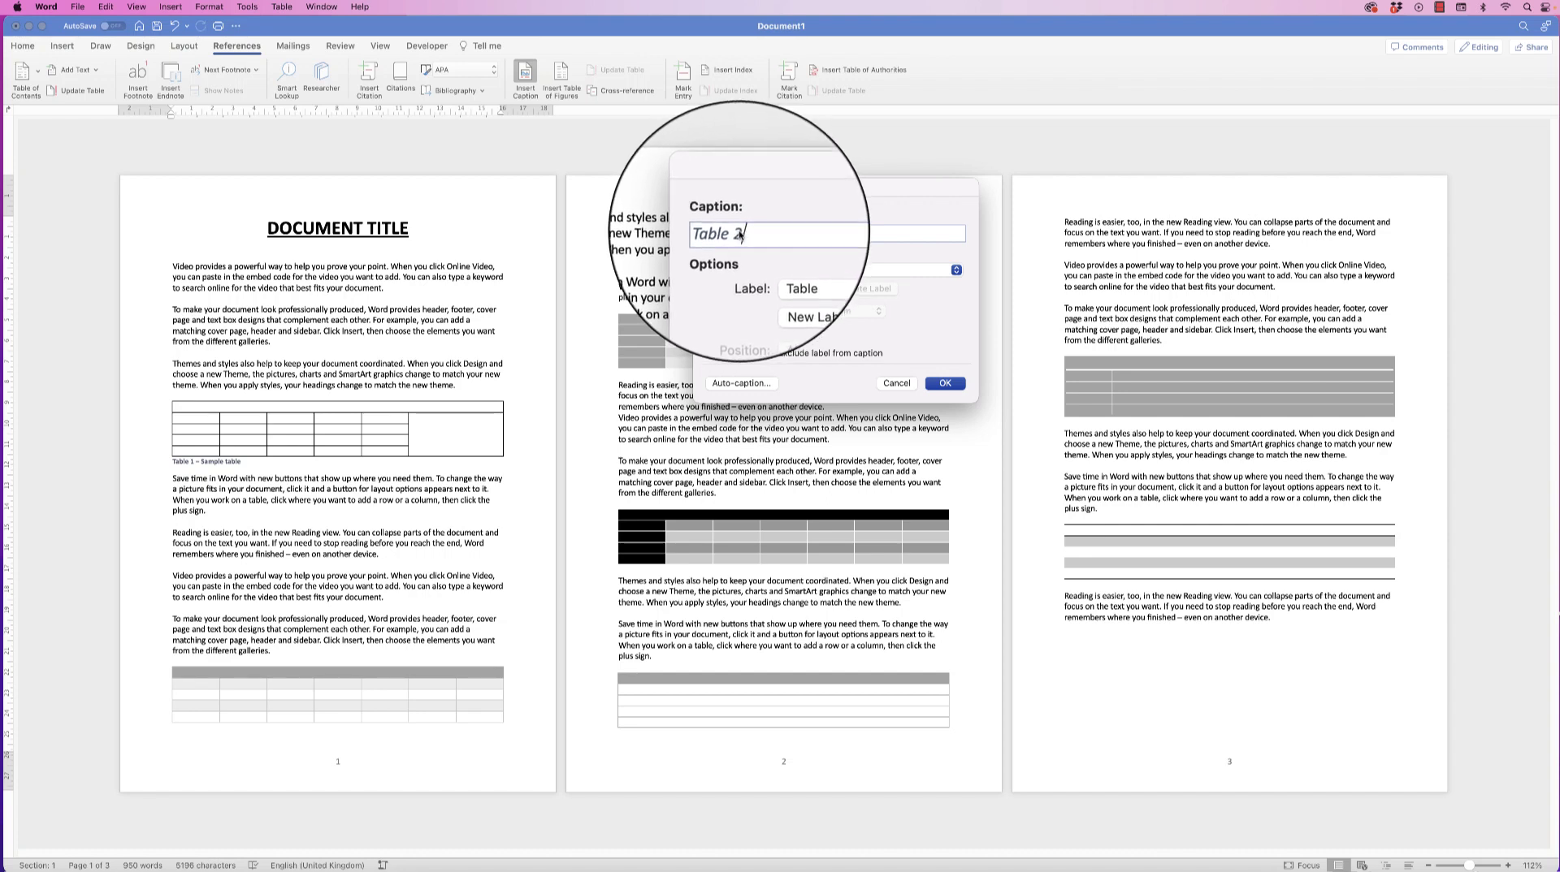
{"action": "left_click", "coordinate": [942, 383]}
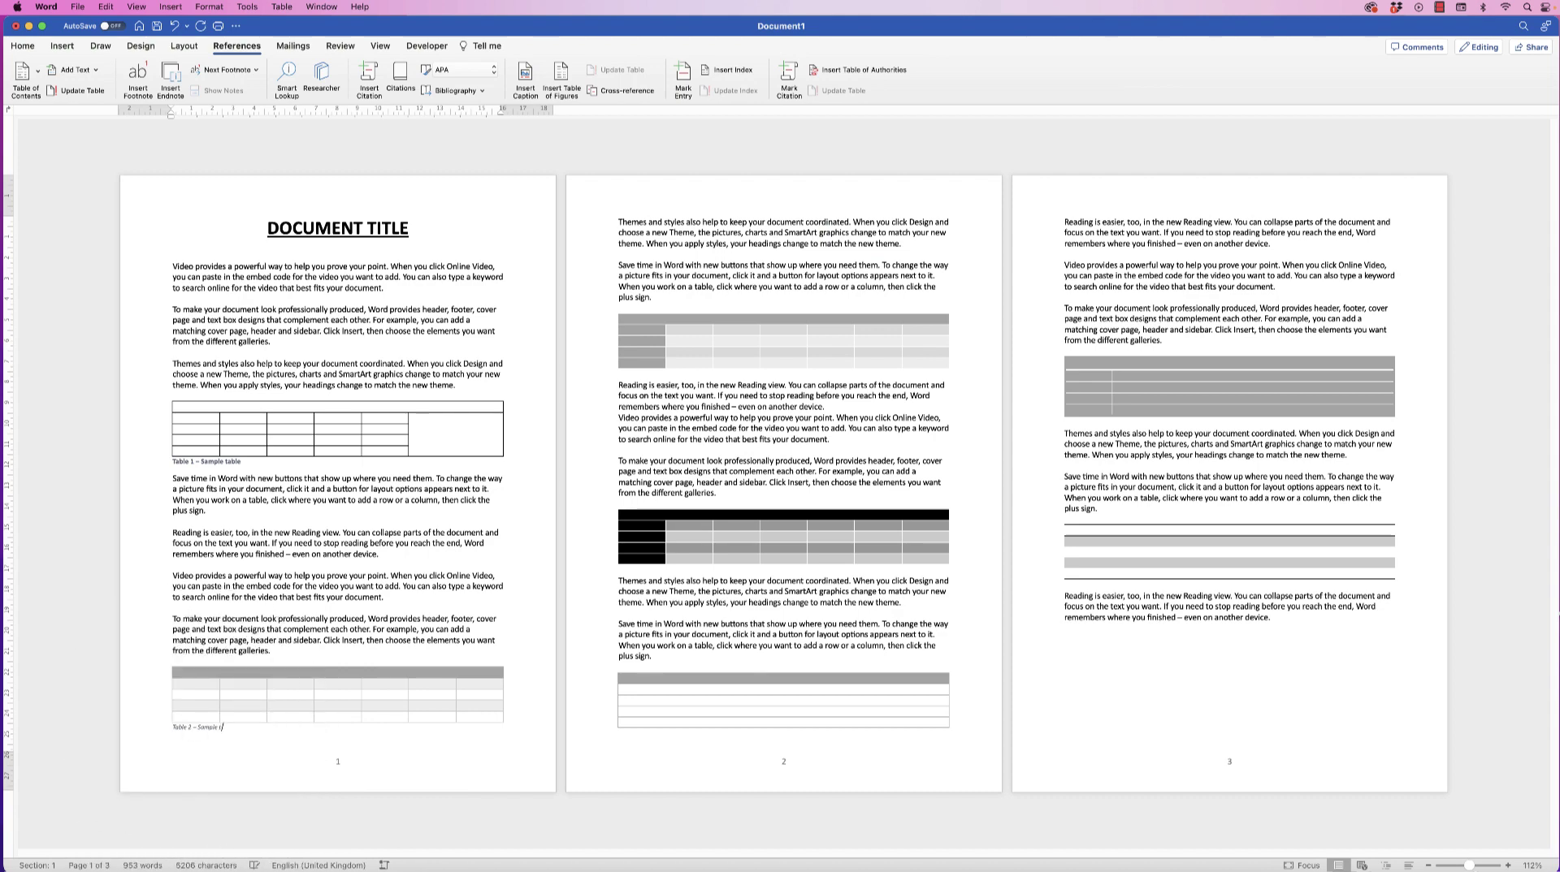
Finish 'Table 2 – Sample table' and copy Table 1's caption formatting onto it with Format Painter.
{"action": "type", "text": "able"}
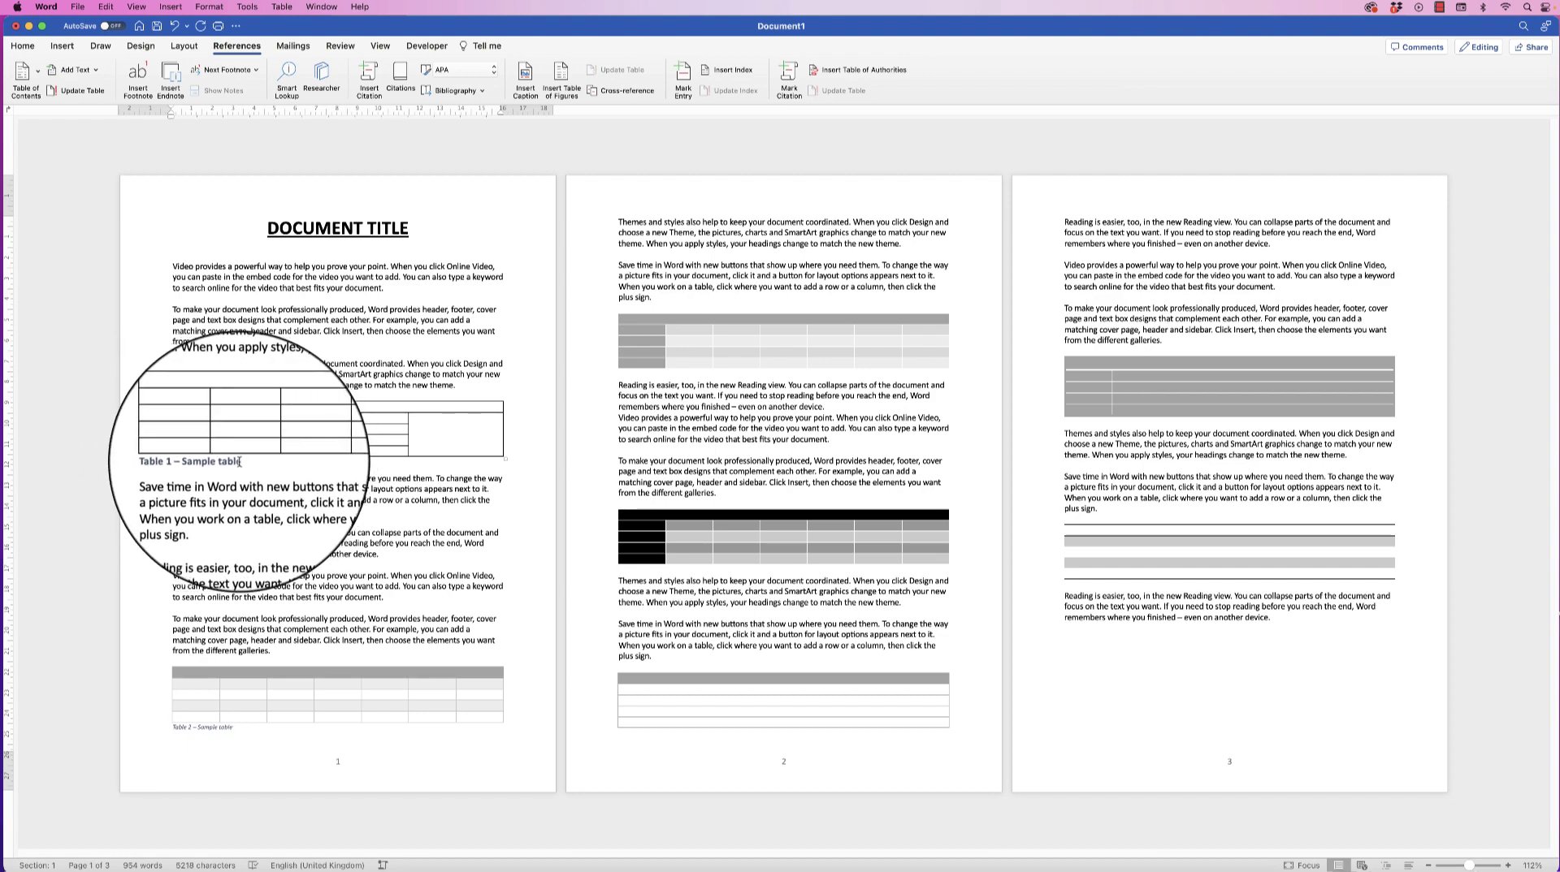
{"action": "left_click_drag", "start_coordinate": [242, 462], "coordinate": [172, 462]}
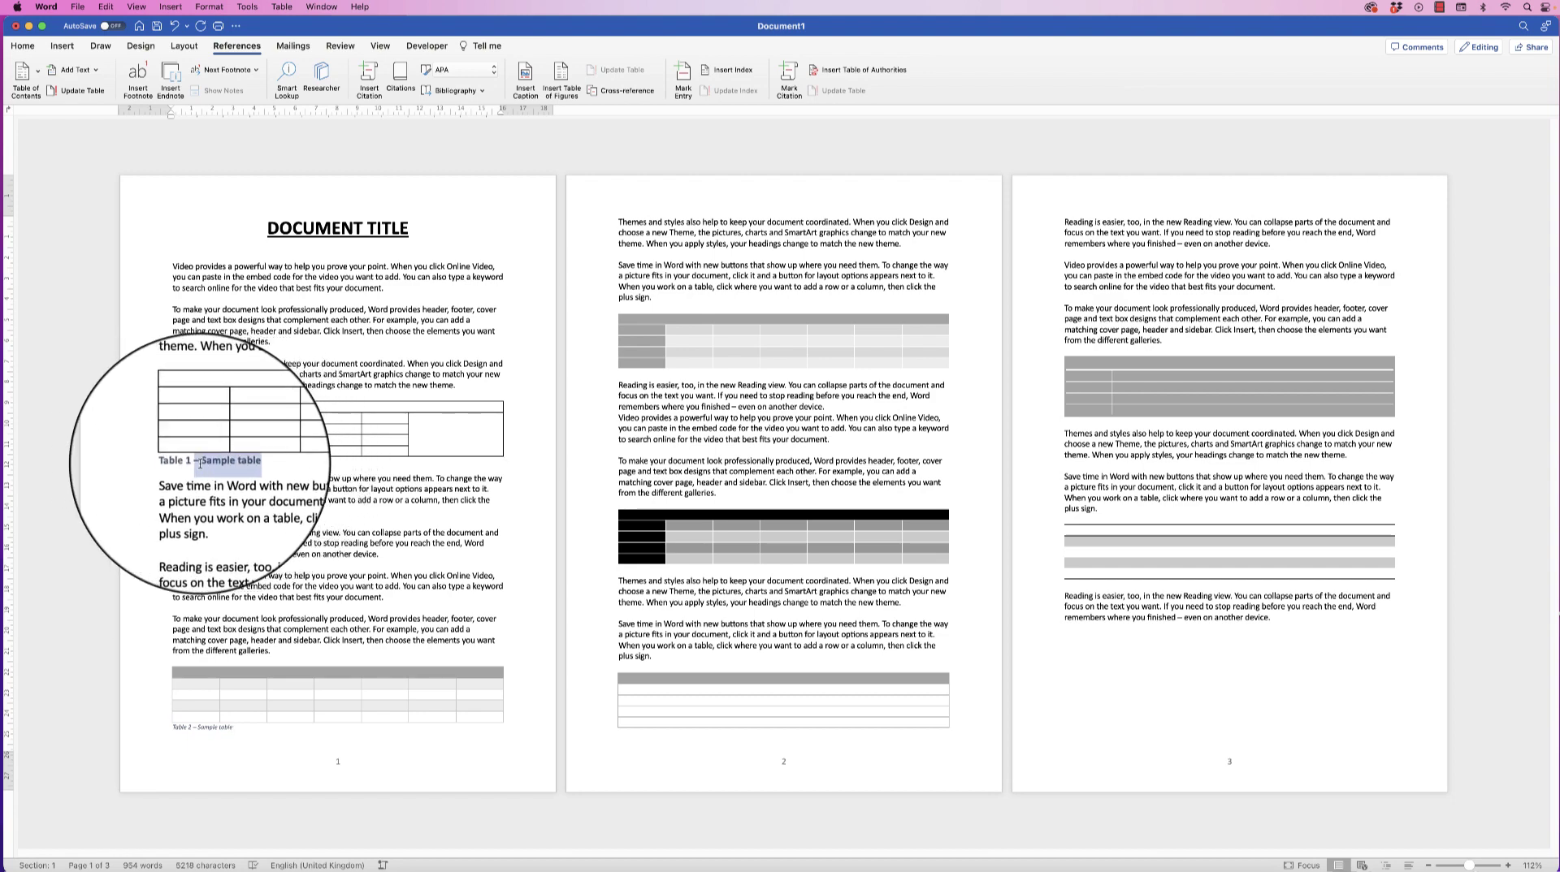
{"action": "left_click", "coordinate": [24, 45]}
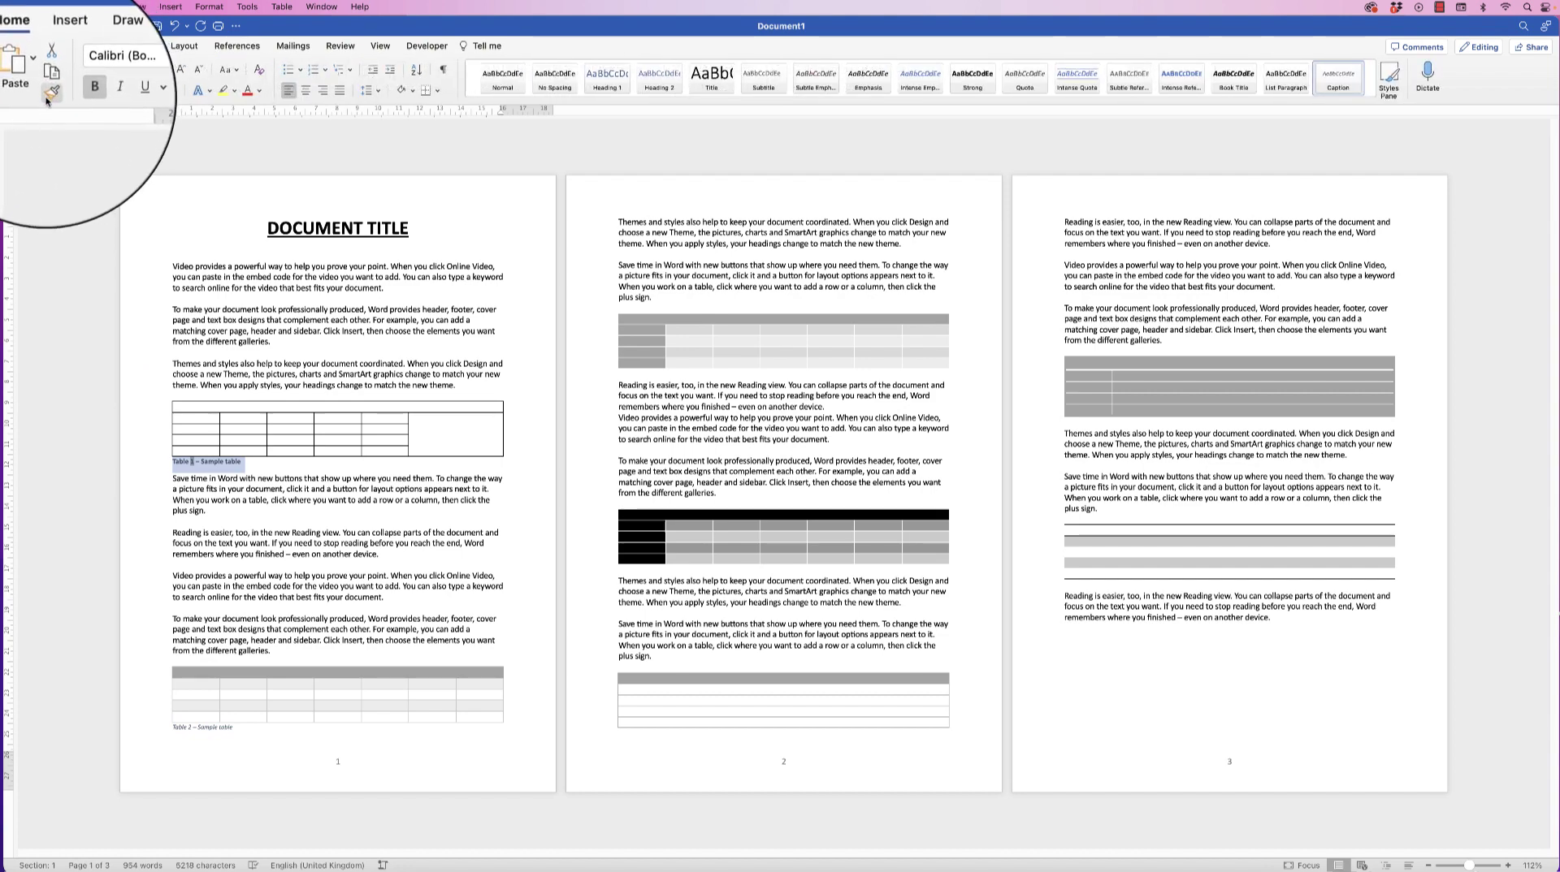
{"action": "left_click", "coordinate": [50, 94]}
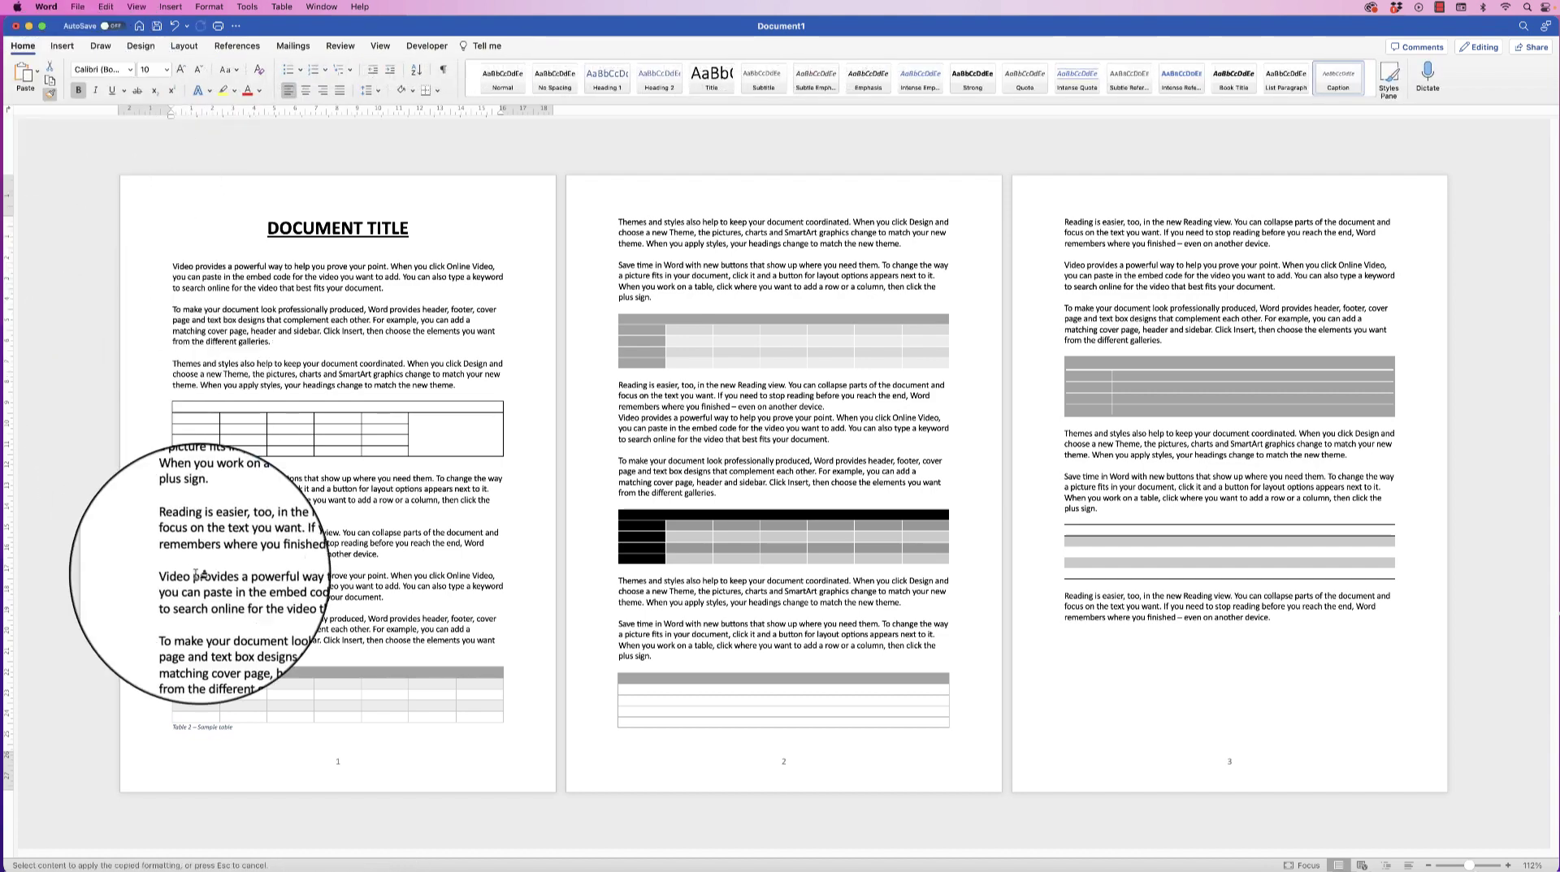
{"action": "left_click_drag", "start_coordinate": [234, 727], "coordinate": [173, 728]}
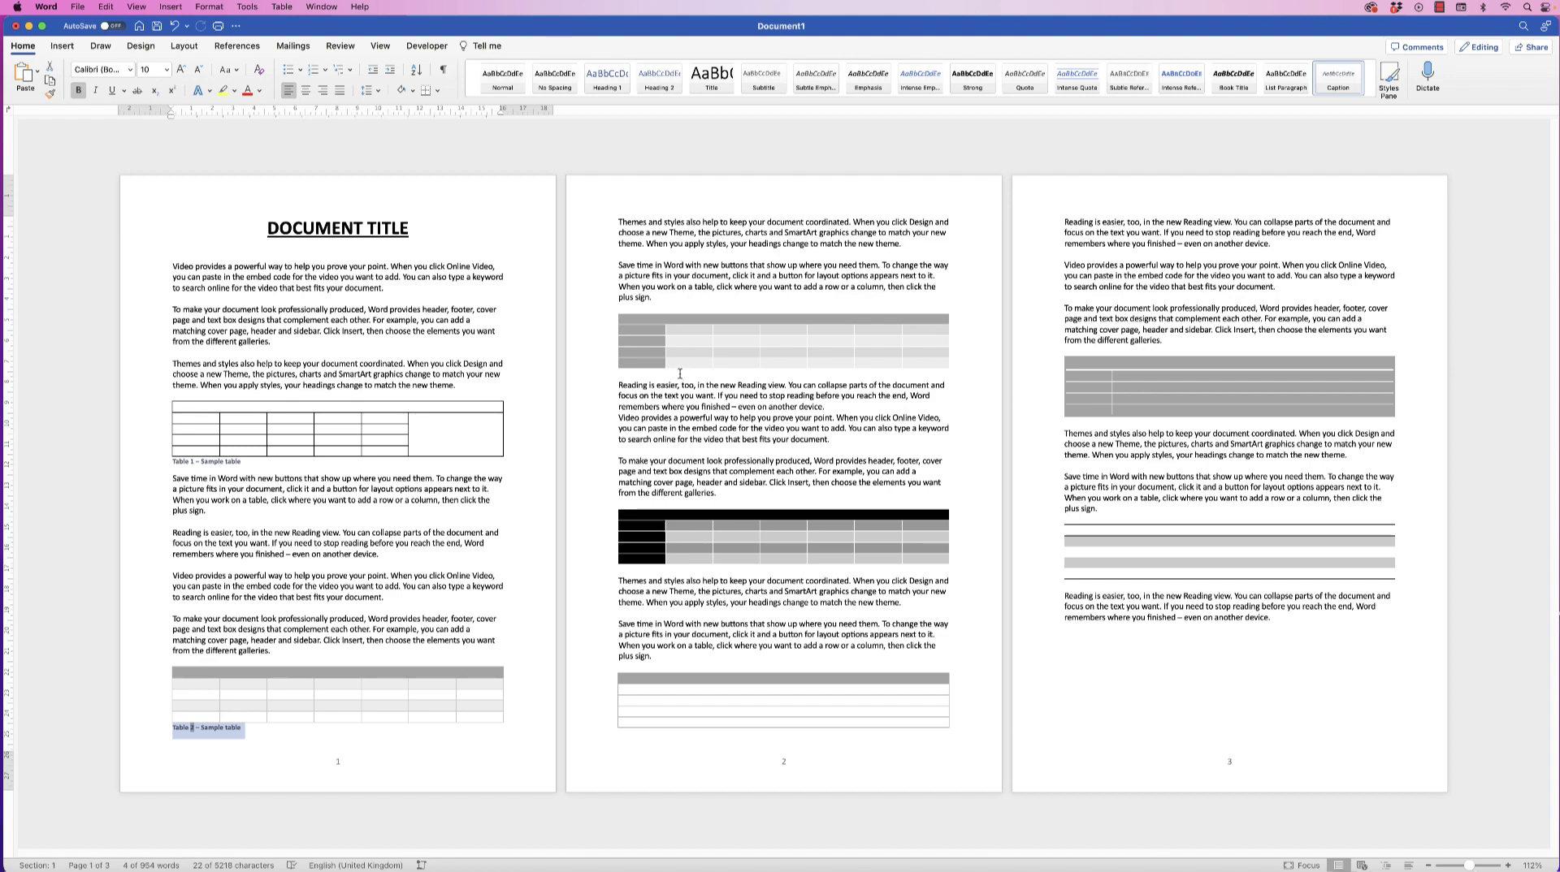
Add 'Table 3' through 'Table 7 – Sample table' captions under the tables on pages 2 and 3.
{"action": "left_click", "coordinate": [673, 373]}
{"action": "left_click", "coordinate": [236, 46]}
{"action": "left_click", "coordinate": [525, 81]}
{"action": "key", "text": "Return"}
{"action": "key", "text": "Return"}
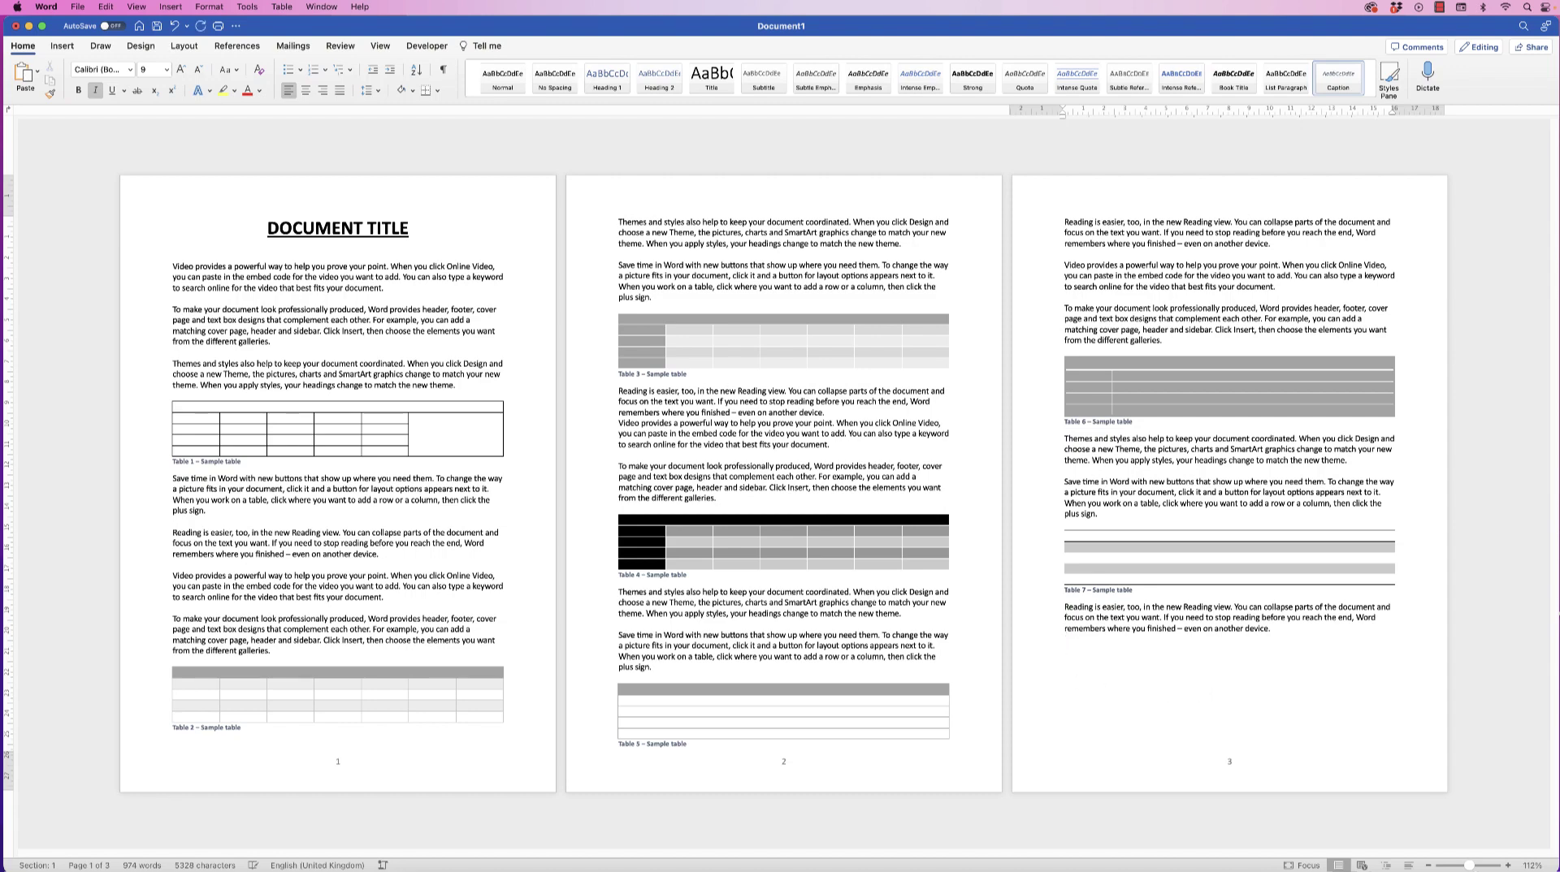
{"action": "left_click", "coordinate": [1064, 638]}
{"action": "key", "text": "BackSpace"}
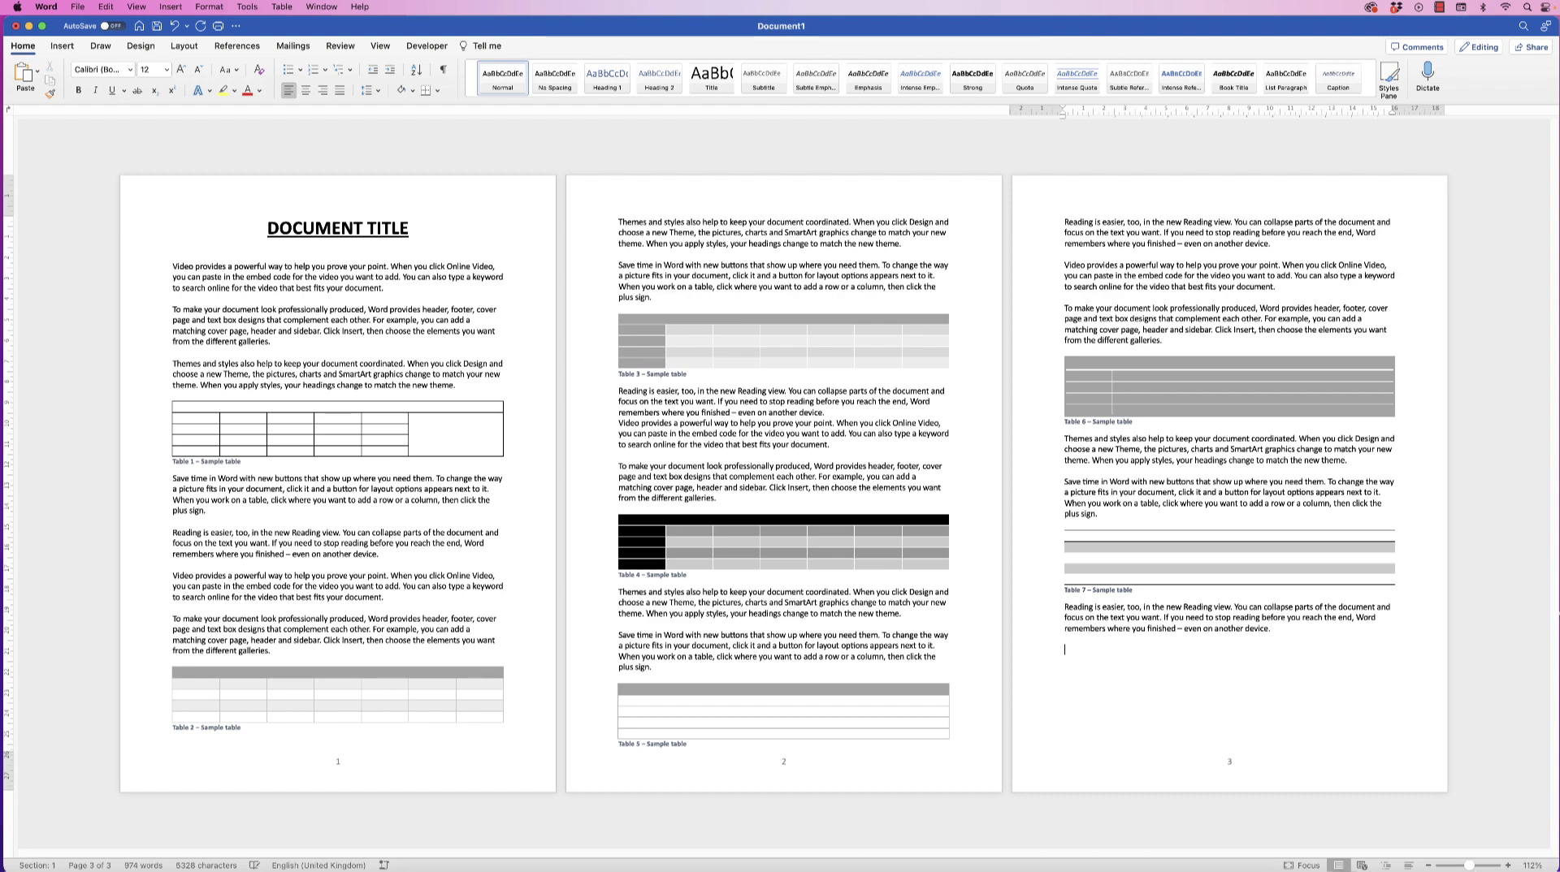
Add a blank fourth page after page 3 and zoom out to view all four pages.
{"action": "scroll", "coordinate": [780, 483], "scroll_direction": "down", "scroll_amount": 2}
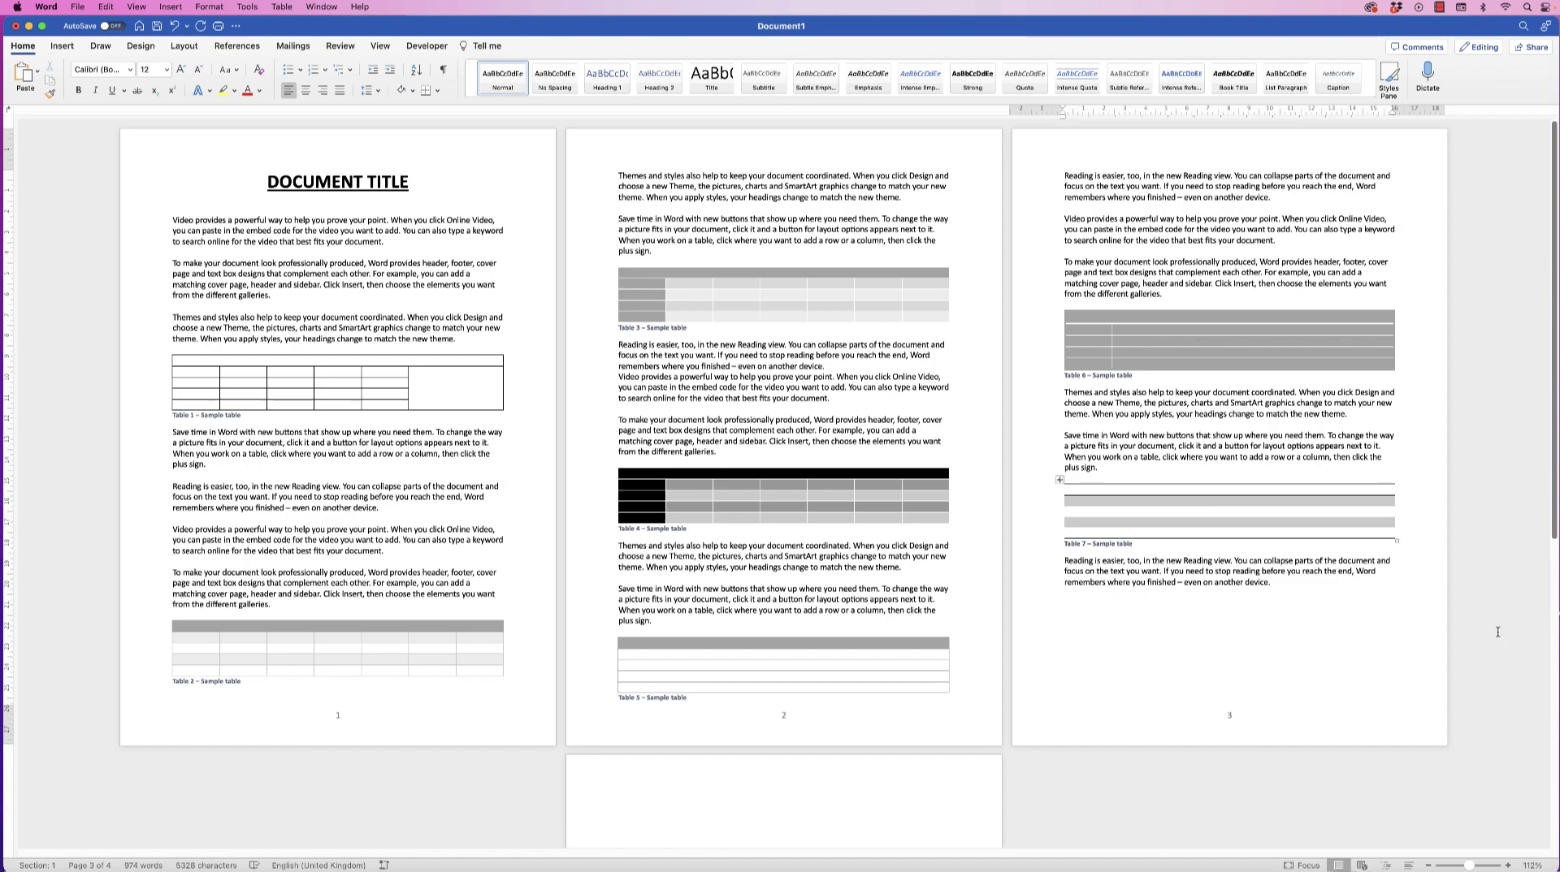
{"action": "left_click_drag", "start_coordinate": [1472, 868], "coordinate": [1465, 867]}
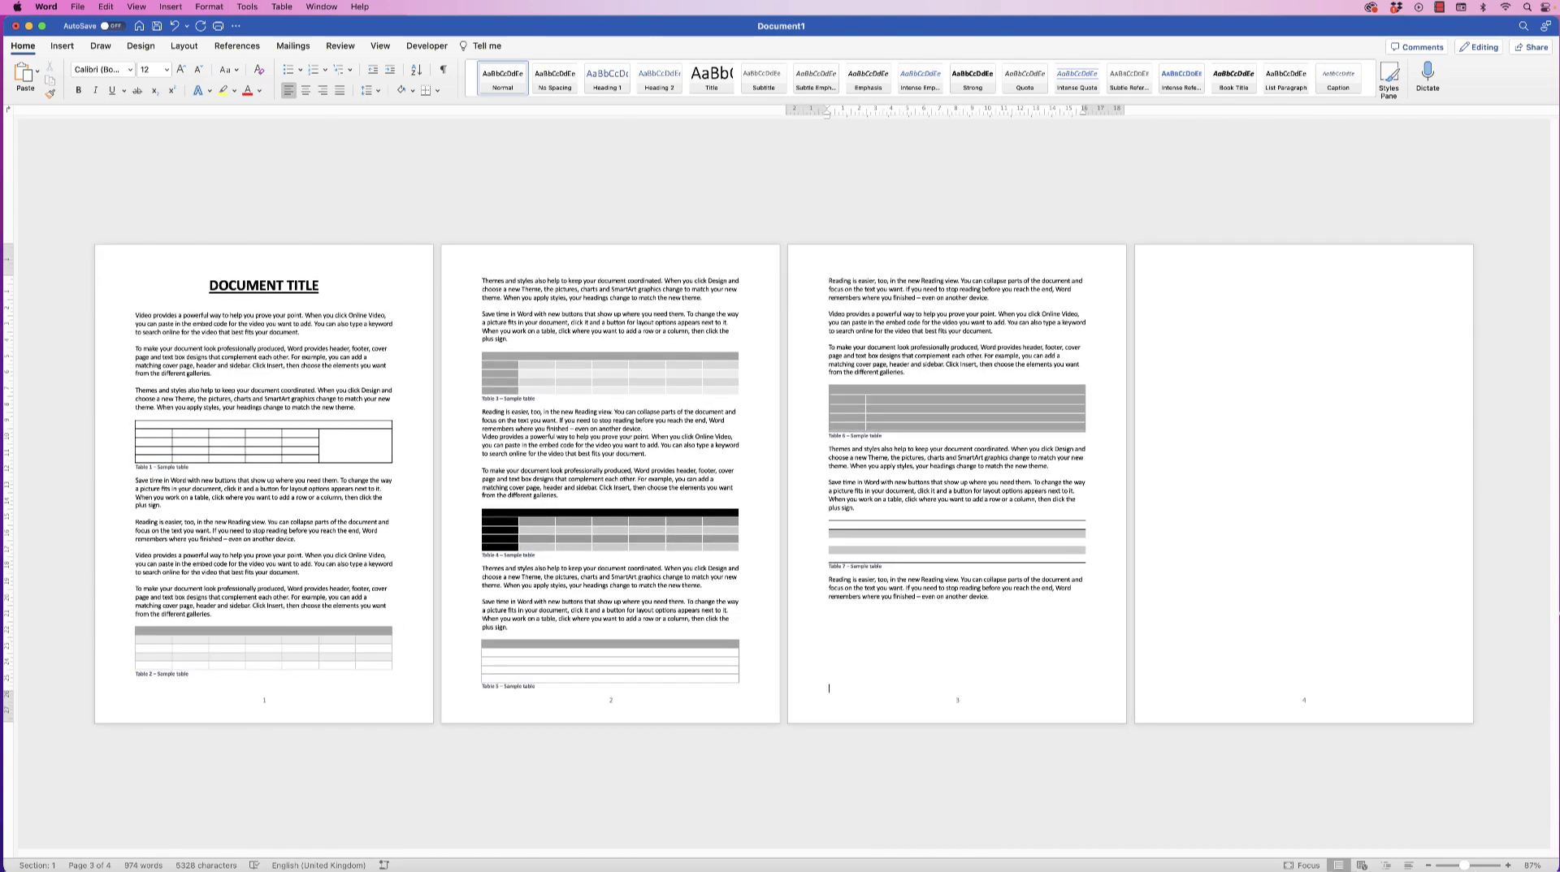
Type a non-italic 'LIST OF TABLES' heading on page 4, enlarge it twice, and add a blank line below.
{"action": "left_click", "coordinate": [1218, 277]}
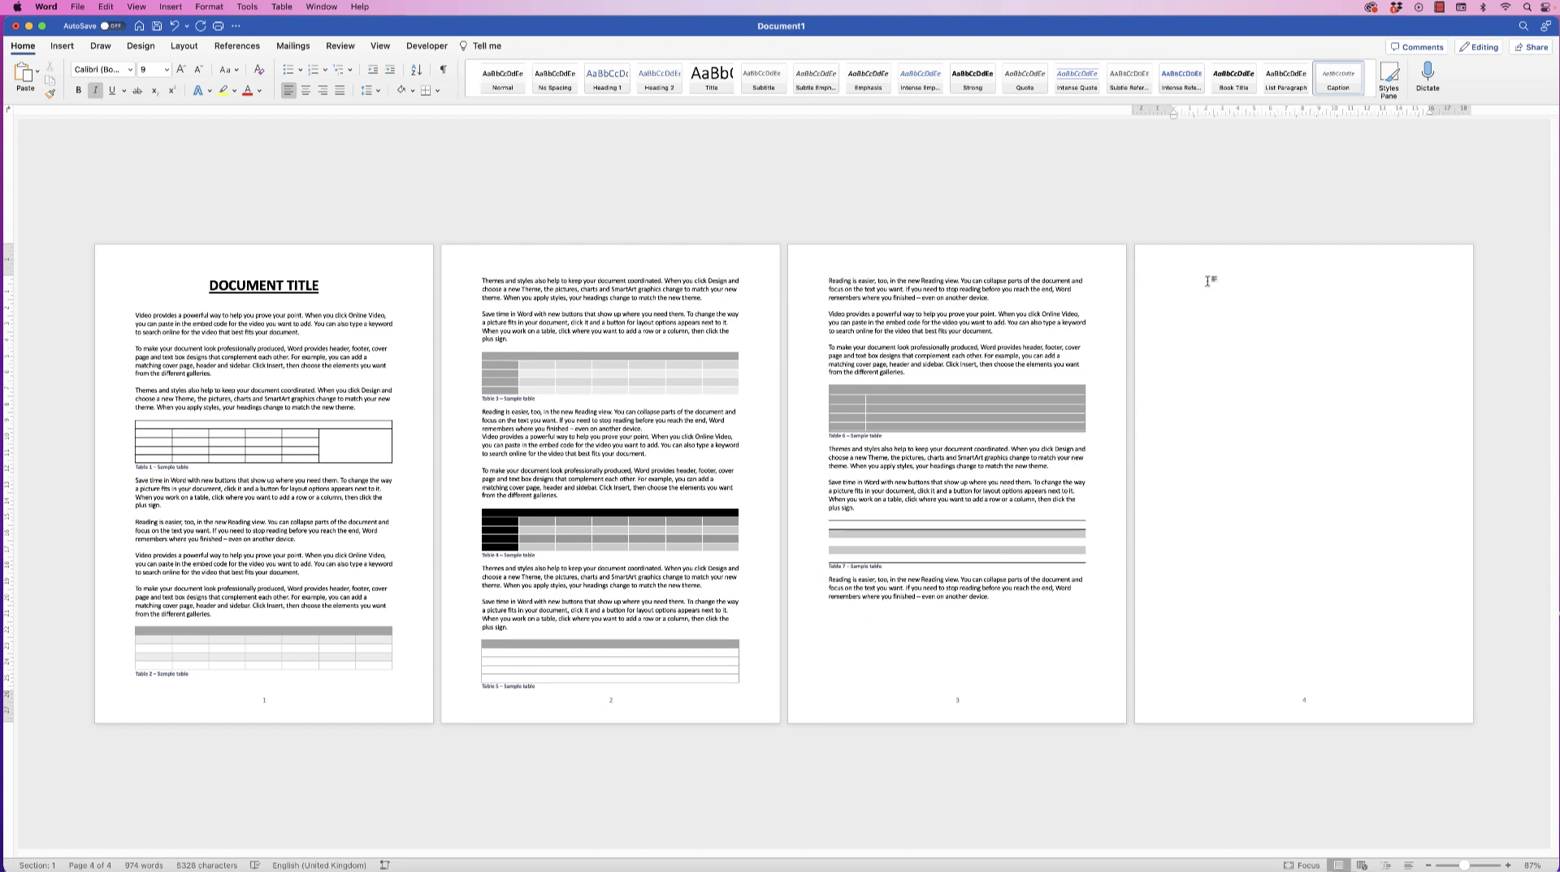
{"action": "left_click", "coordinate": [95, 90]}
{"action": "type", "text": "IST O"}
{"action": "type", "text": "F TABLES"}
{"action": "key", "text": "shift+Home"}
{"action": "left_click", "coordinate": [180, 70]}
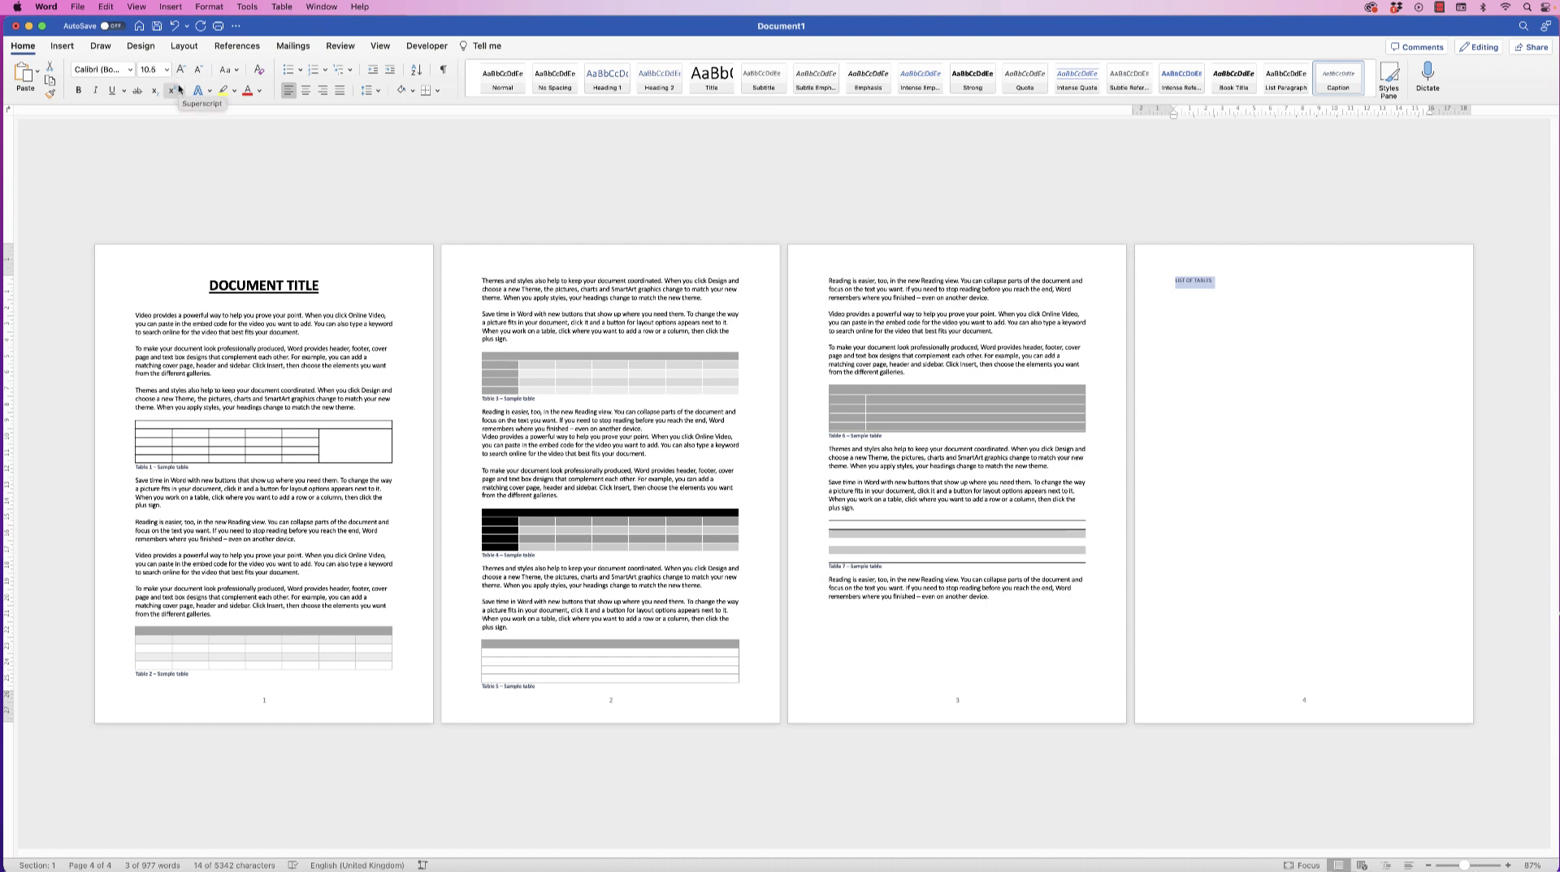
{"action": "left_click", "coordinate": [180, 71]}
{"action": "key", "text": "Down"}
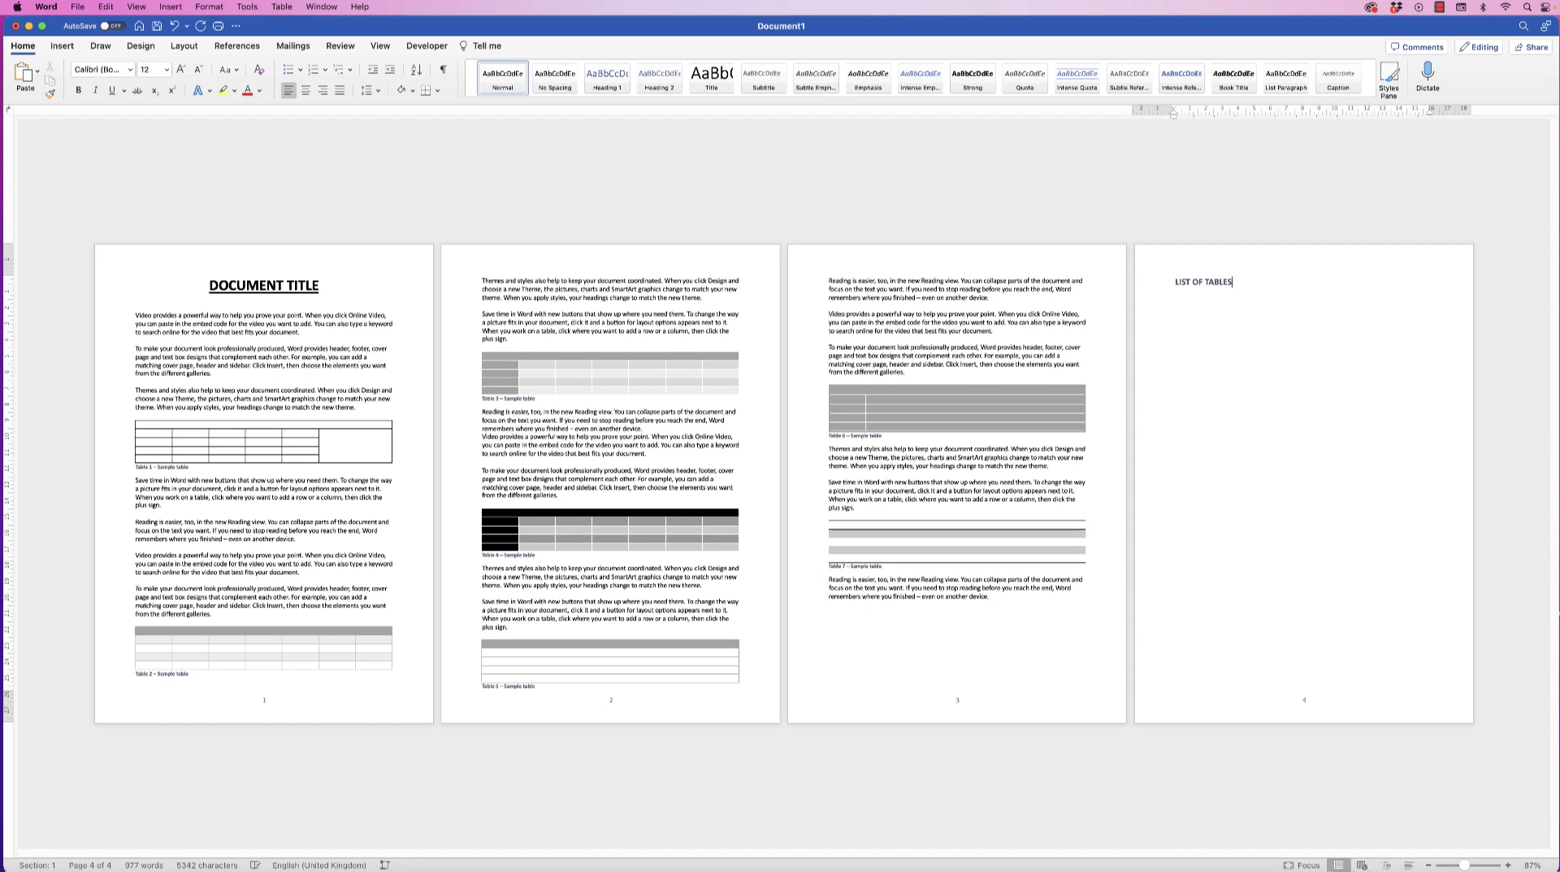
{"action": "key", "text": "Return"}
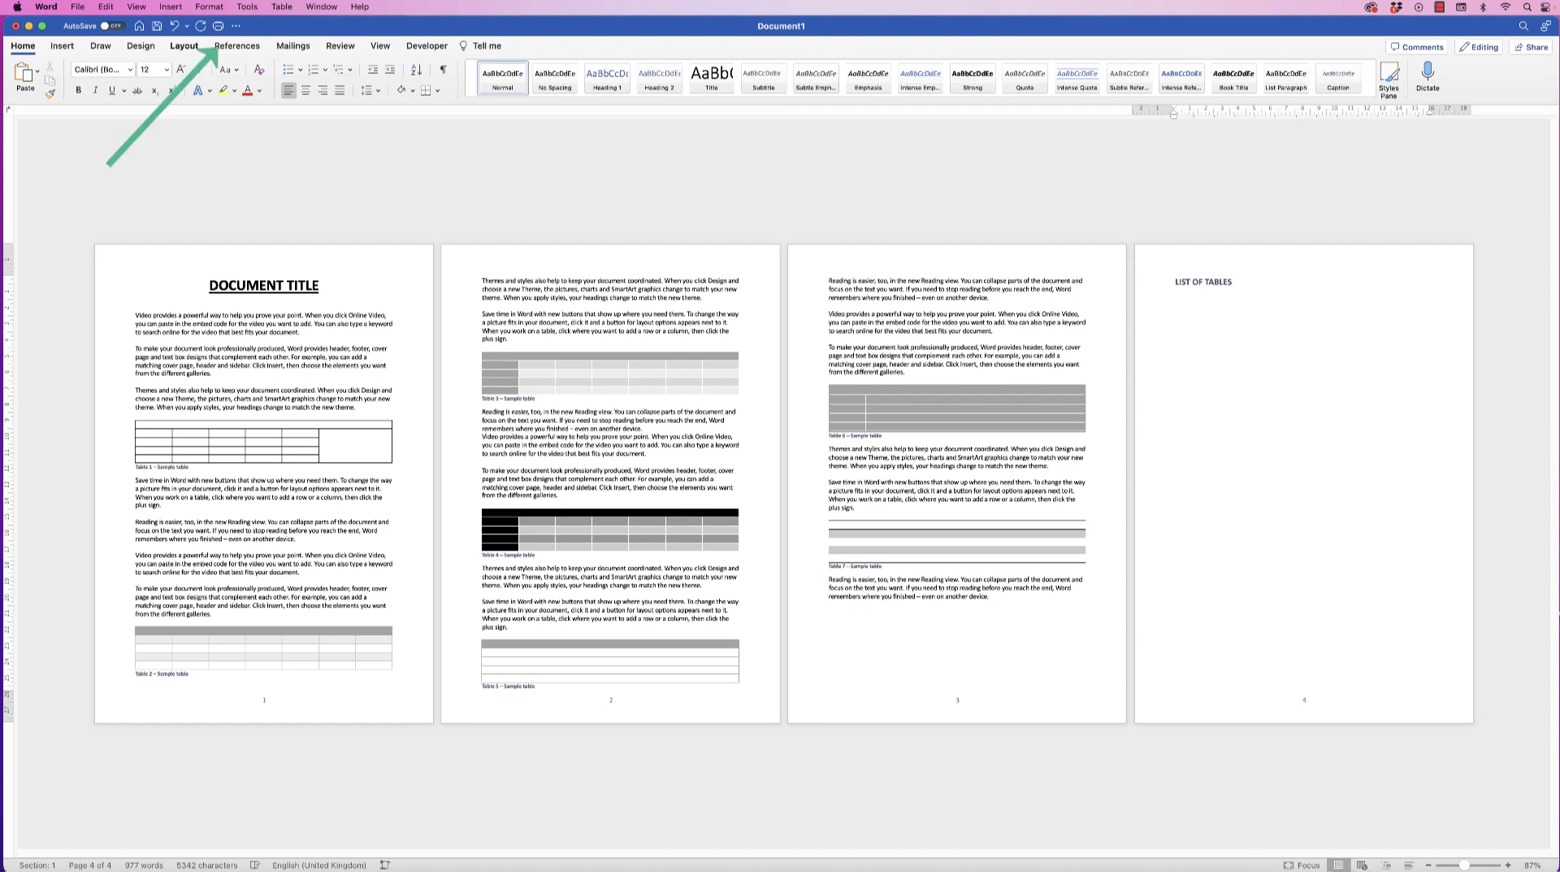
Set up a table of figures for Table captions, previewing Classic and Distinctive before keeping From template.
{"action": "left_click", "coordinate": [237, 45]}
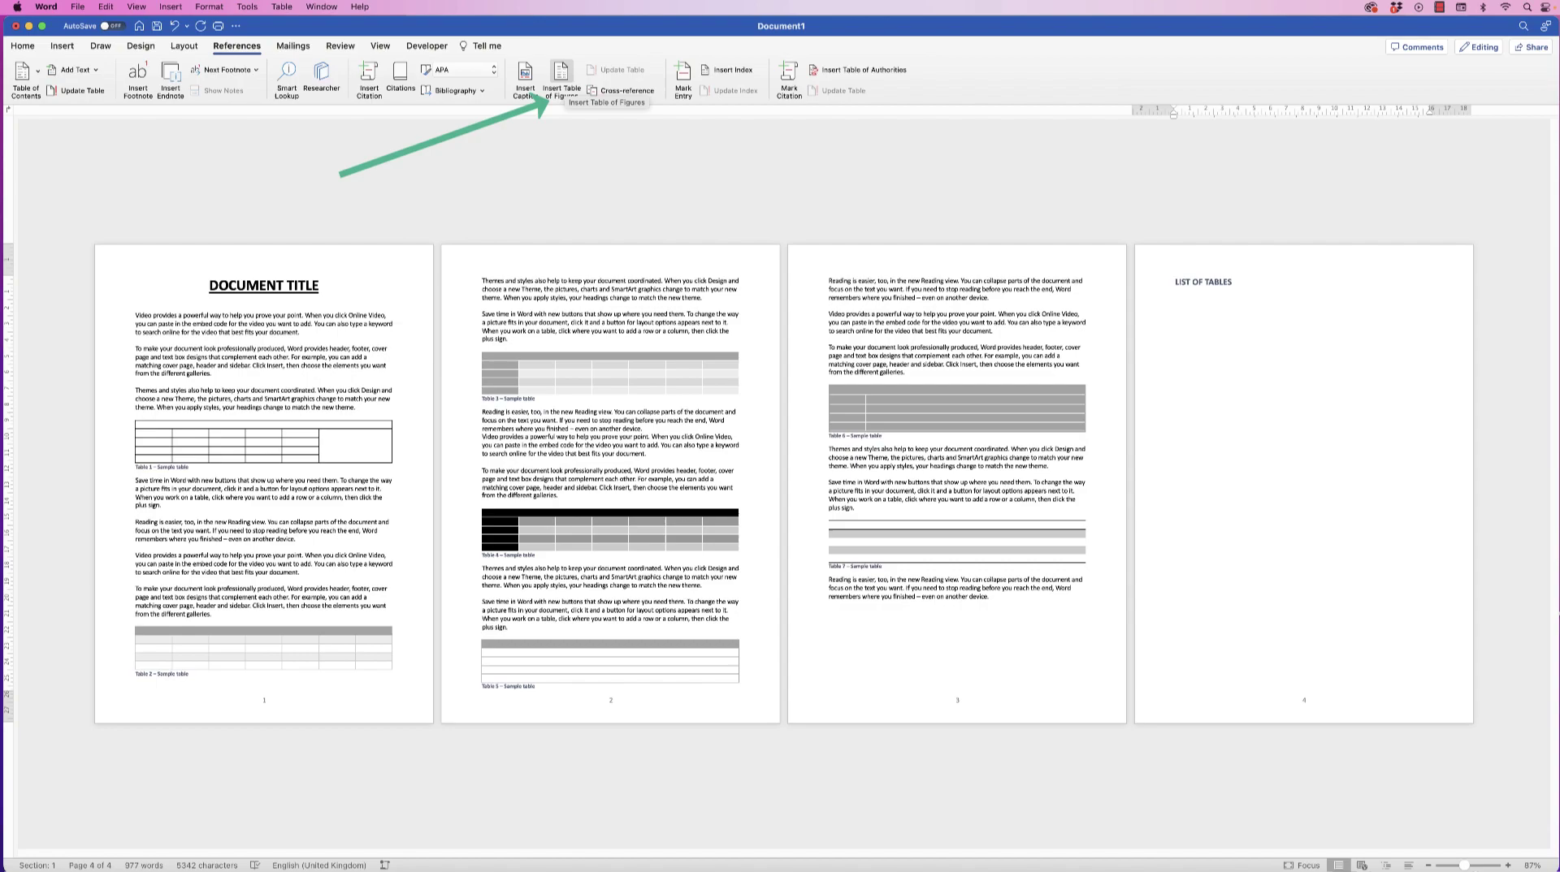
{"action": "left_click", "coordinate": [560, 78]}
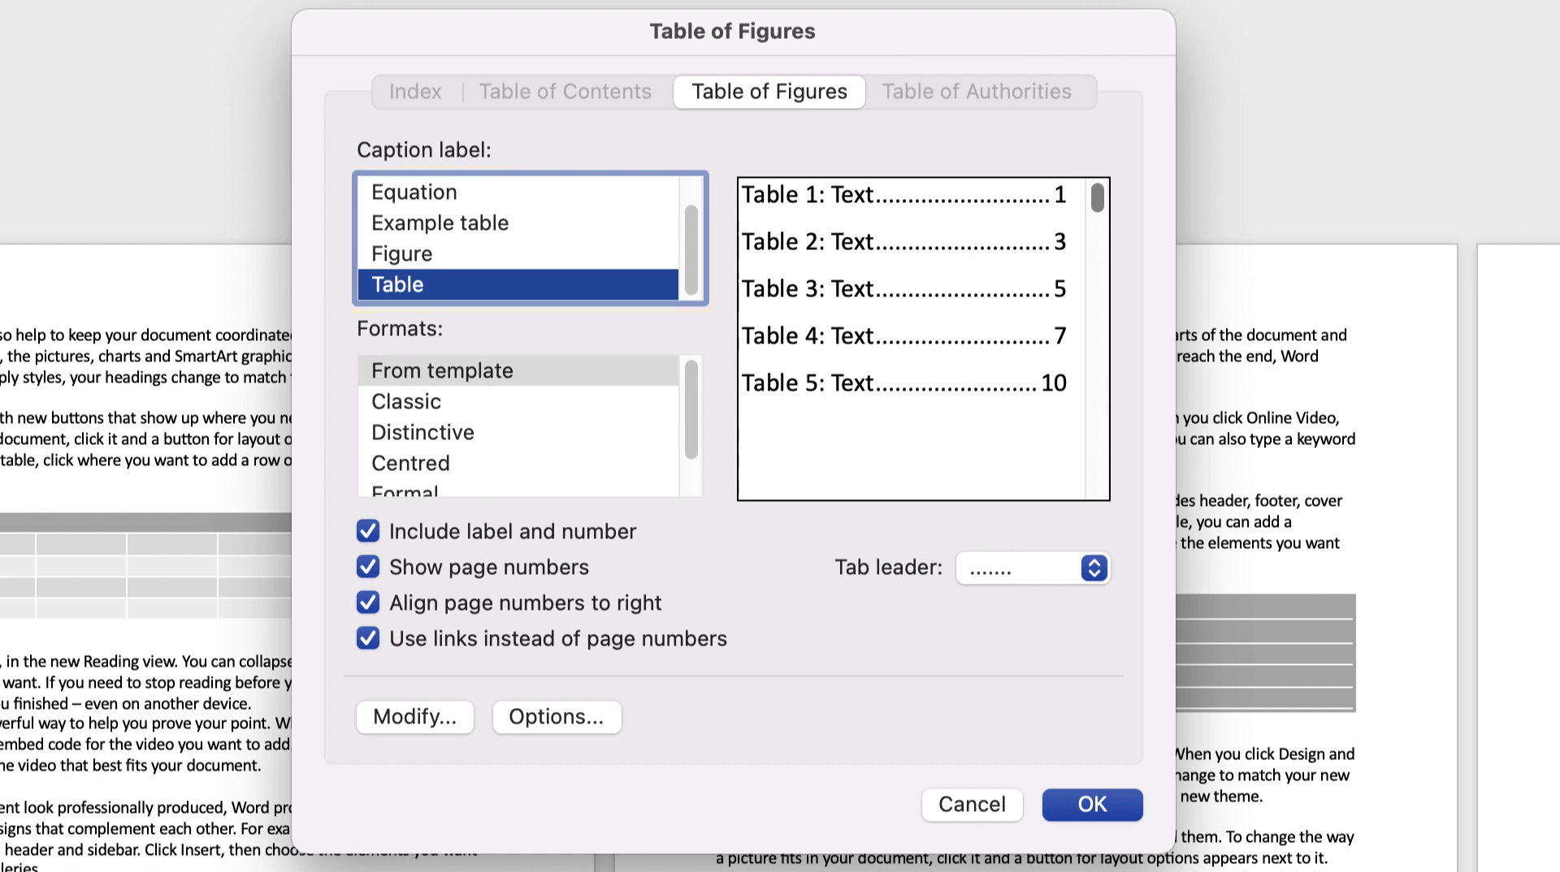
{"action": "key", "text": "Tab"}
{"action": "key", "text": "Down"}
{"action": "key", "text": "Down"}
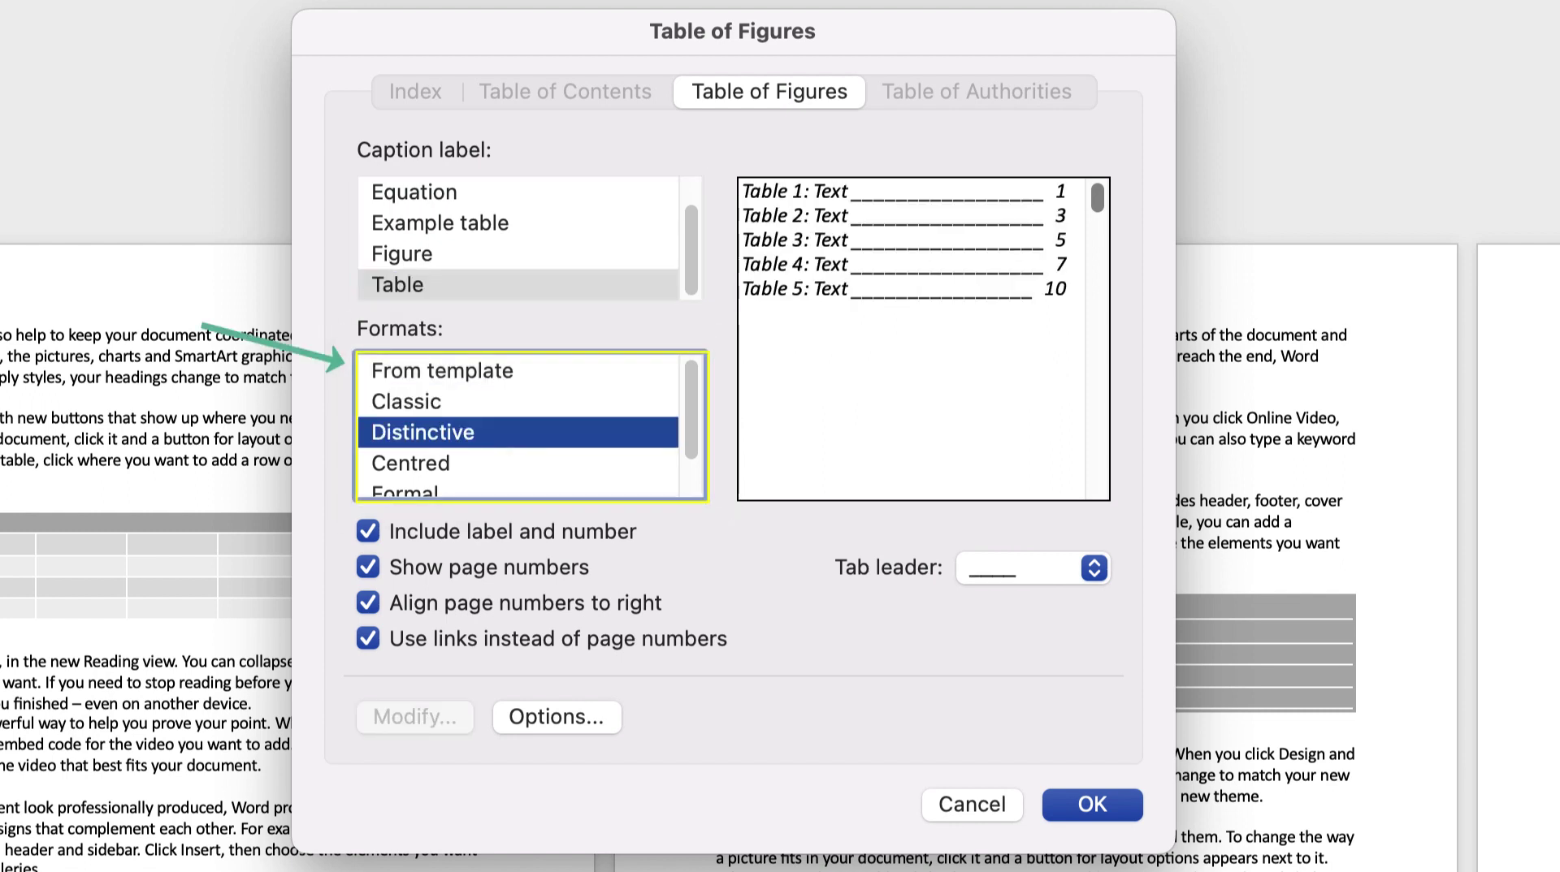
{"action": "key", "text": "Down"}
{"action": "key", "text": "Down"}
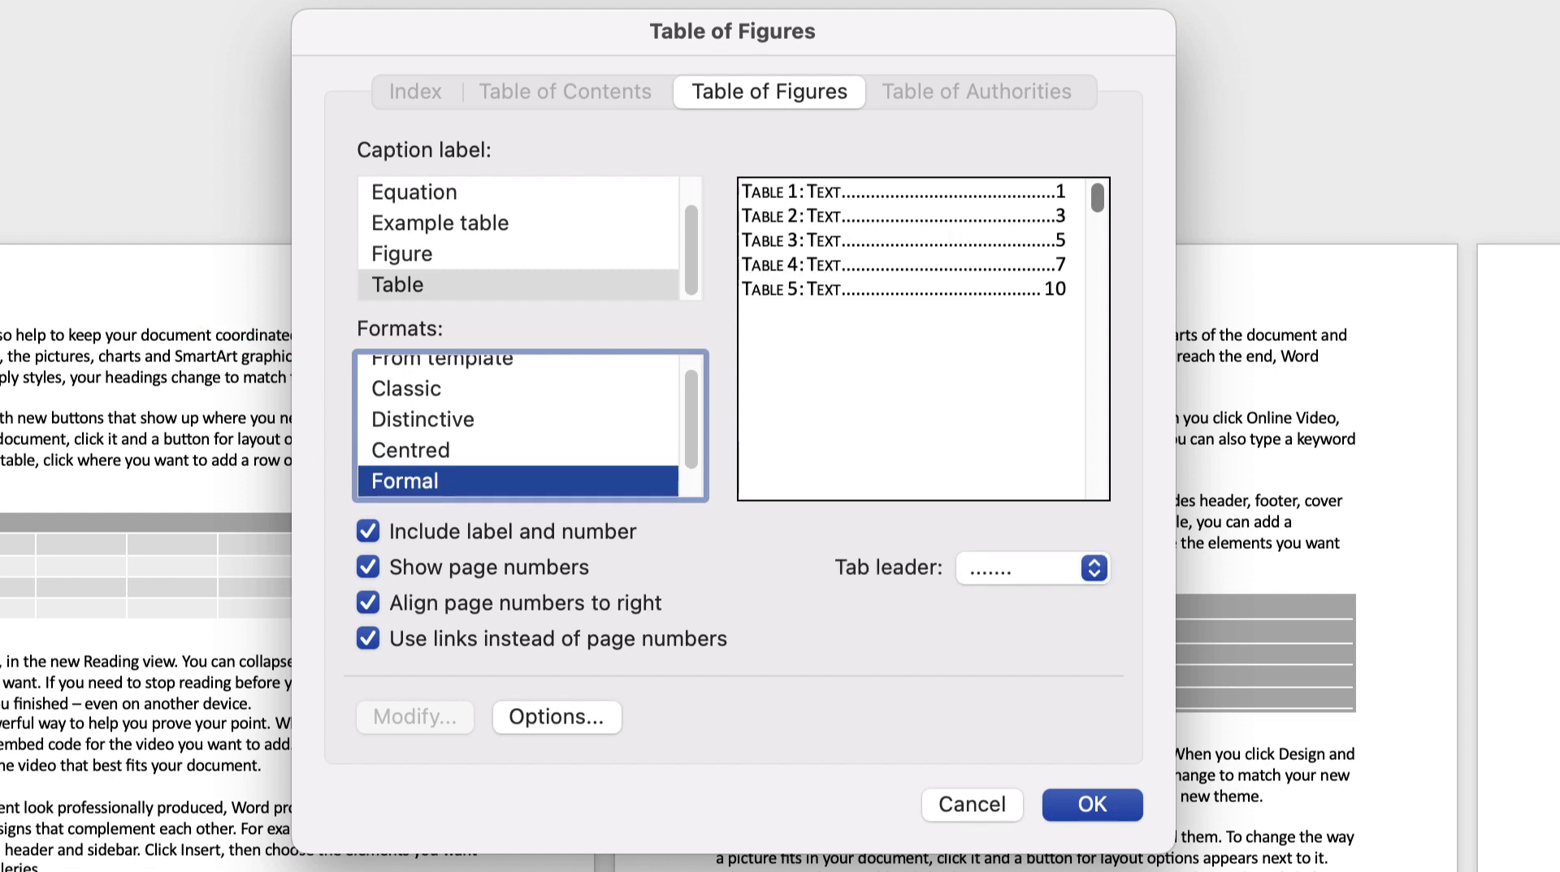
{"action": "key", "text": "Up"}
{"action": "key", "text": "Up"}
{"action": "key", "text": "Up"}
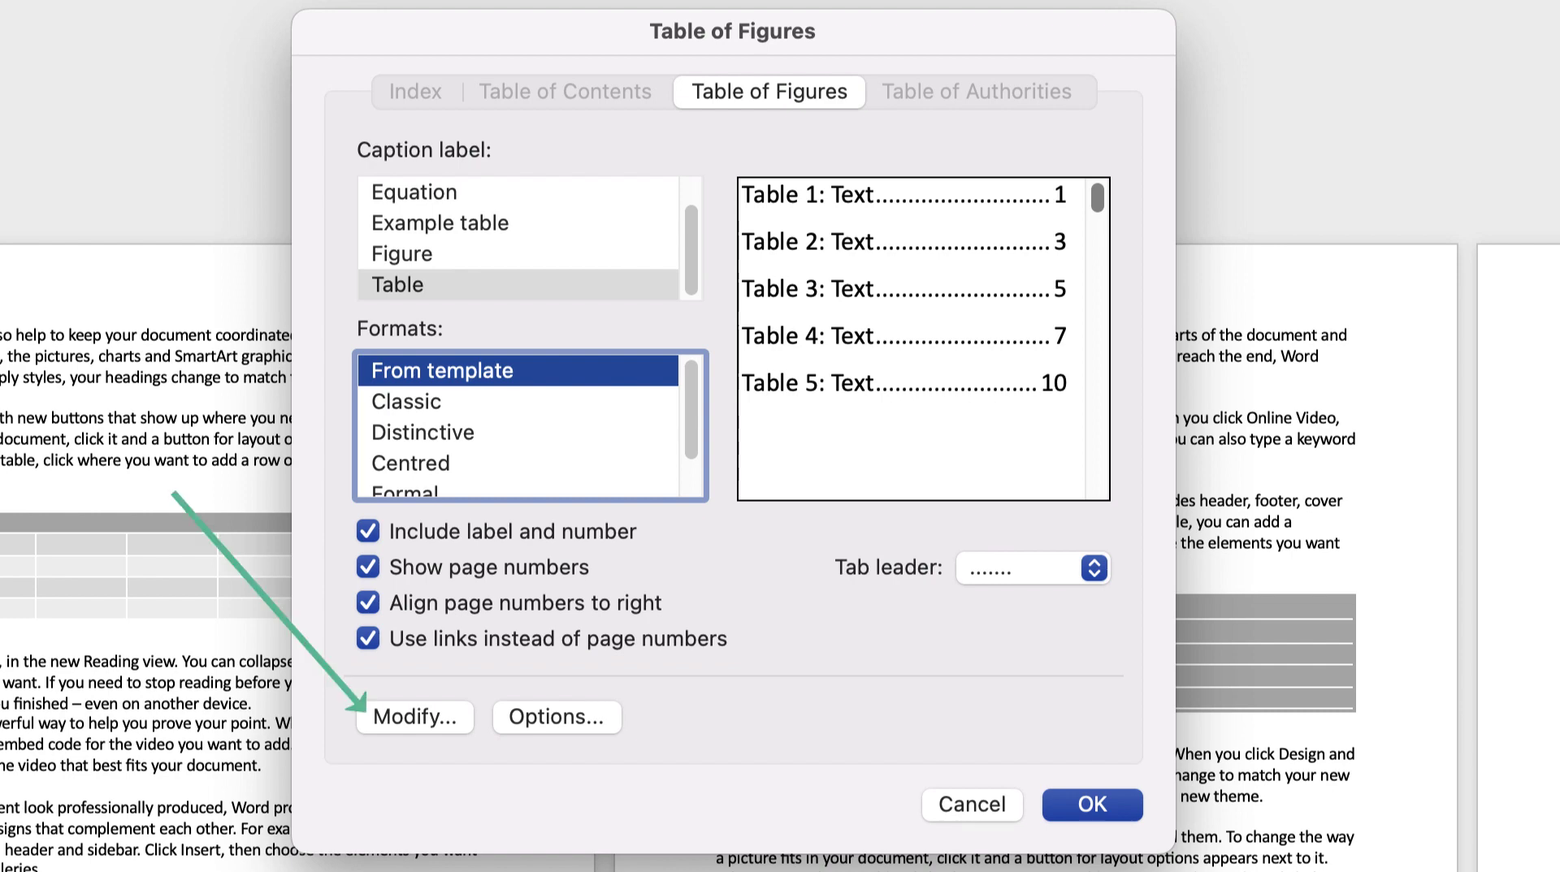
Set the Table of Figures style to Avenir, 14 pt, 1.5 line spacing, and confirm both dialogs.
{"action": "left_click", "coordinate": [414, 717]}
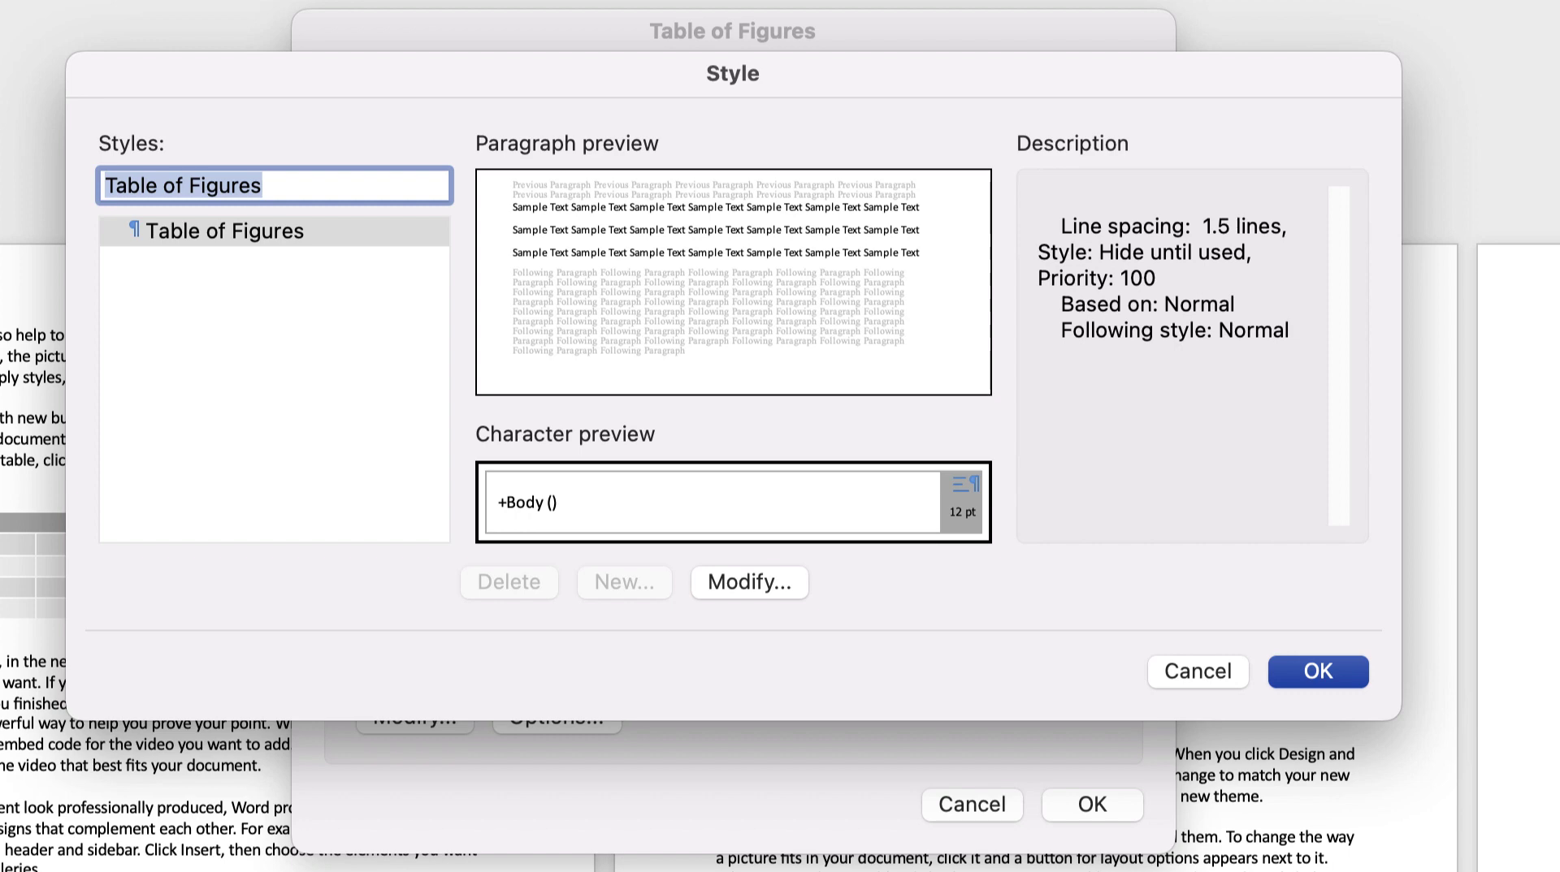
{"action": "left_click", "coordinate": [749, 582]}
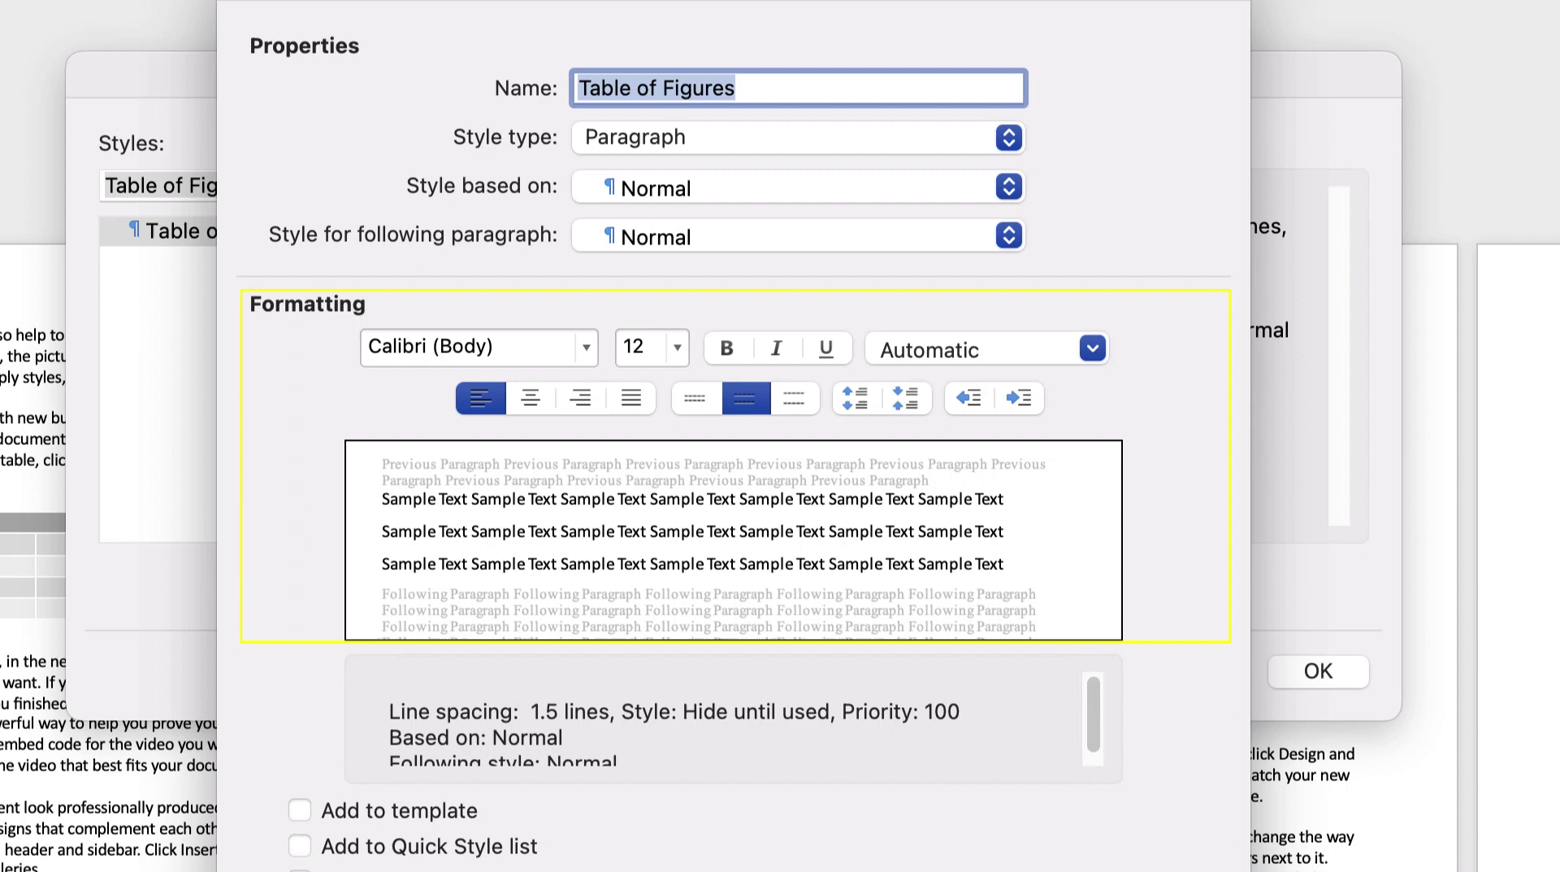
{"action": "left_click", "coordinate": [696, 398]}
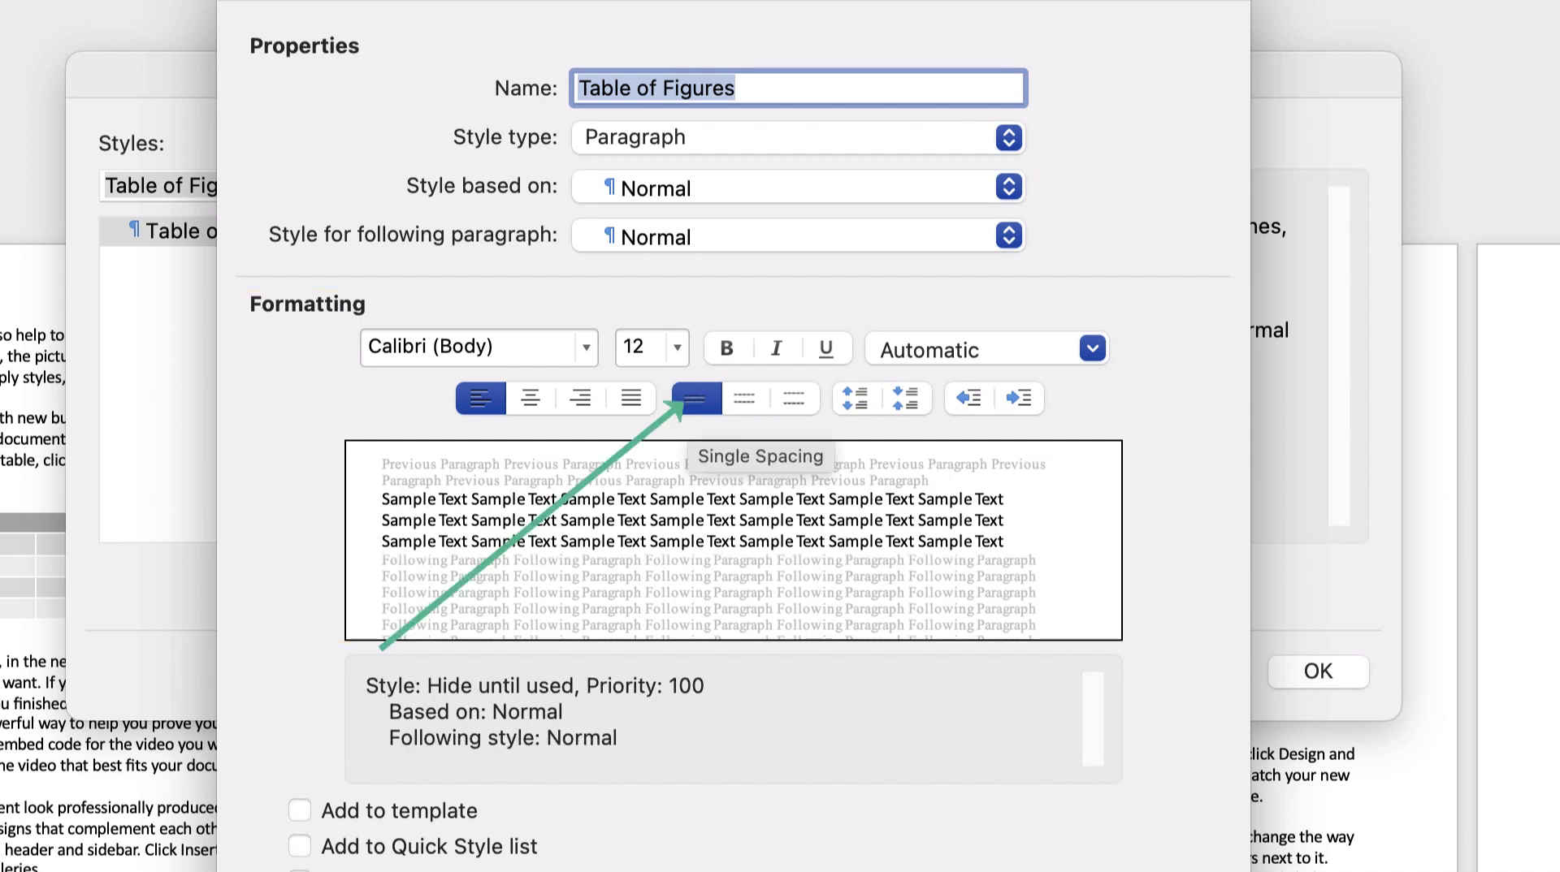
{"action": "left_click", "coordinate": [746, 398]}
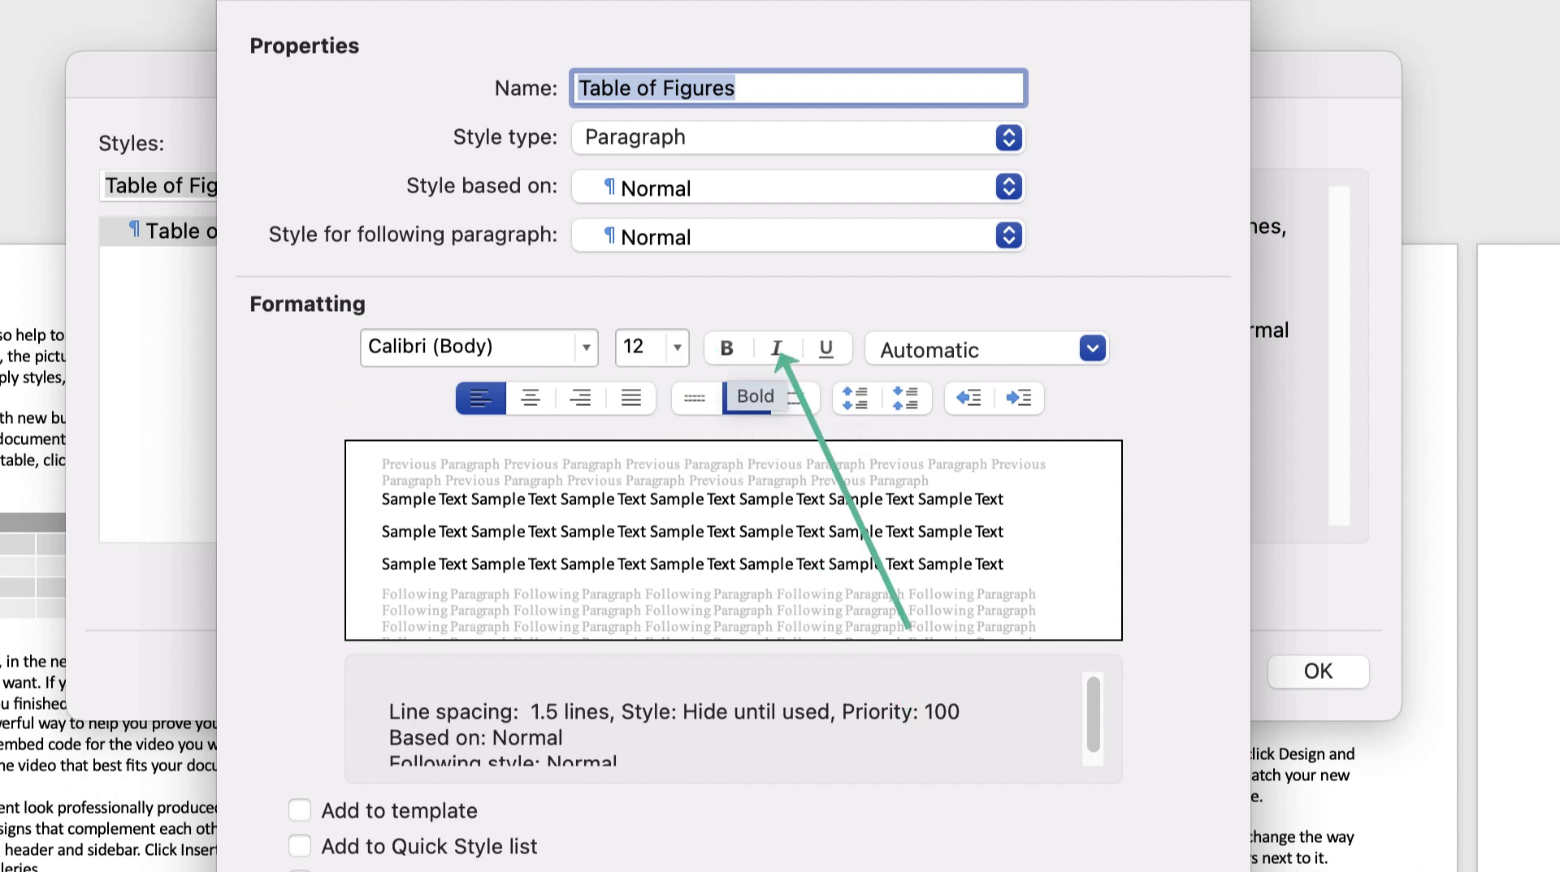
{"action": "left_click", "coordinate": [676, 347]}
{"action": "left_click", "coordinate": [654, 749]}
{"action": "left_click", "coordinate": [587, 348]}
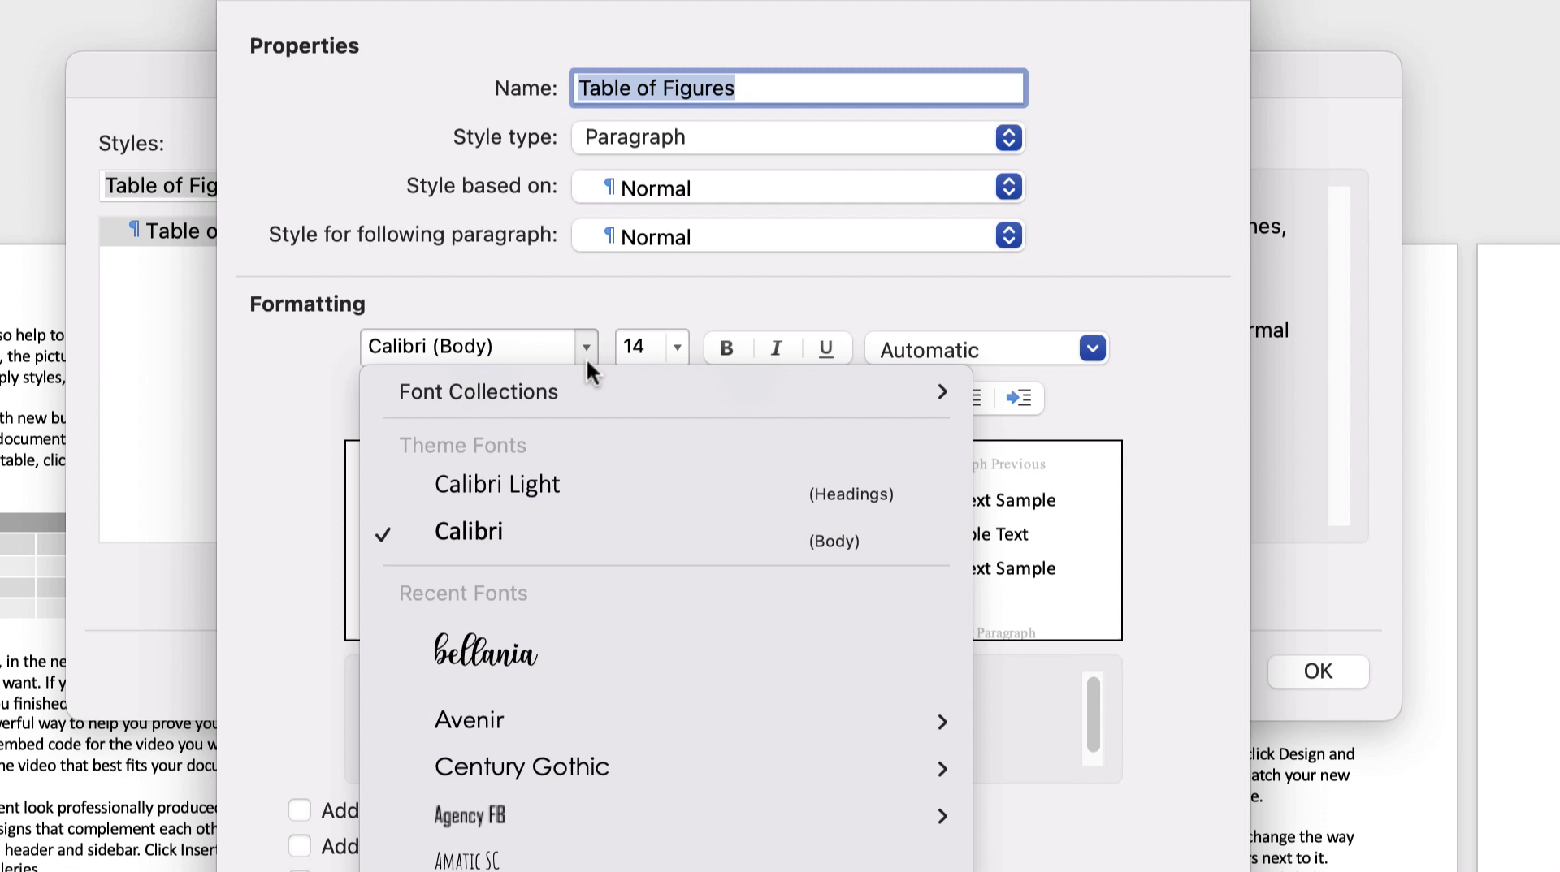
{"action": "mouse_move", "coordinate": [524, 720]}
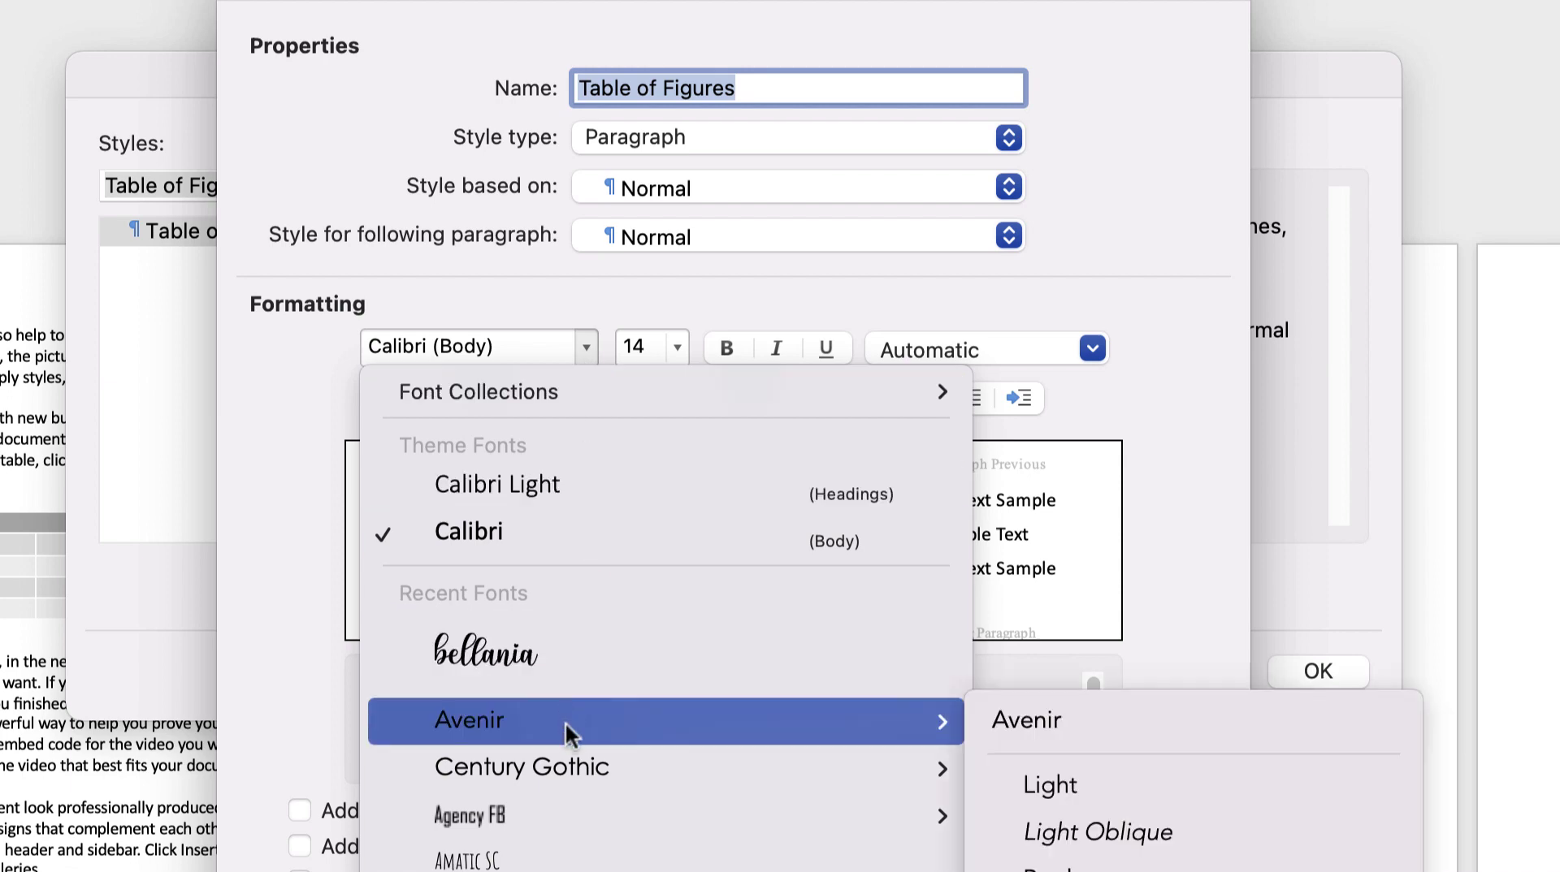
{"action": "left_click", "coordinate": [564, 722]}
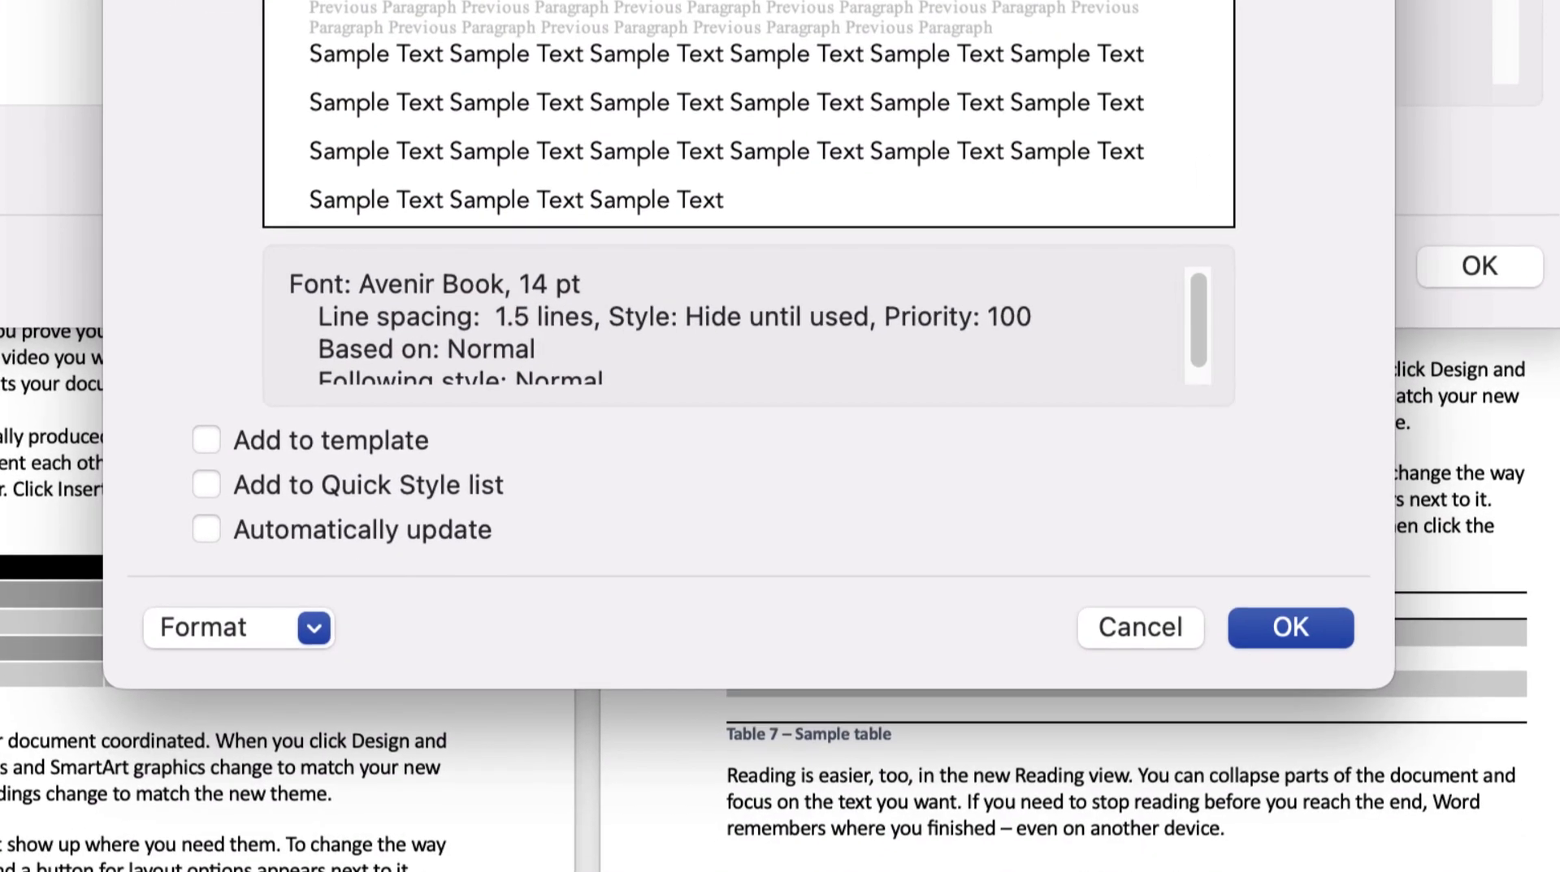
{"action": "left_click", "coordinate": [1316, 633]}
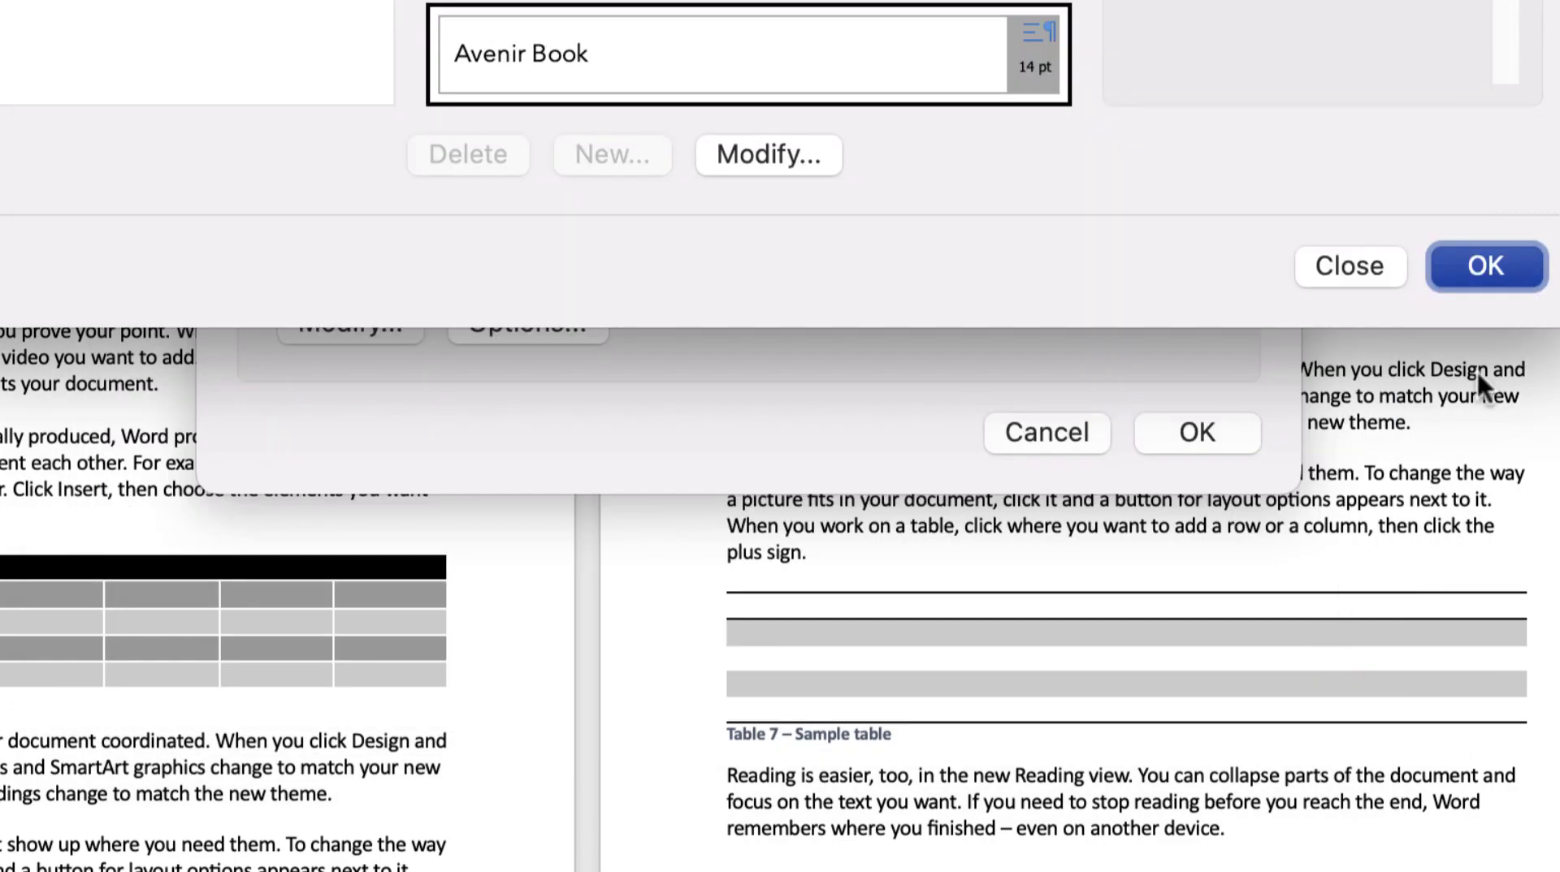
{"action": "left_click", "coordinate": [1493, 266]}
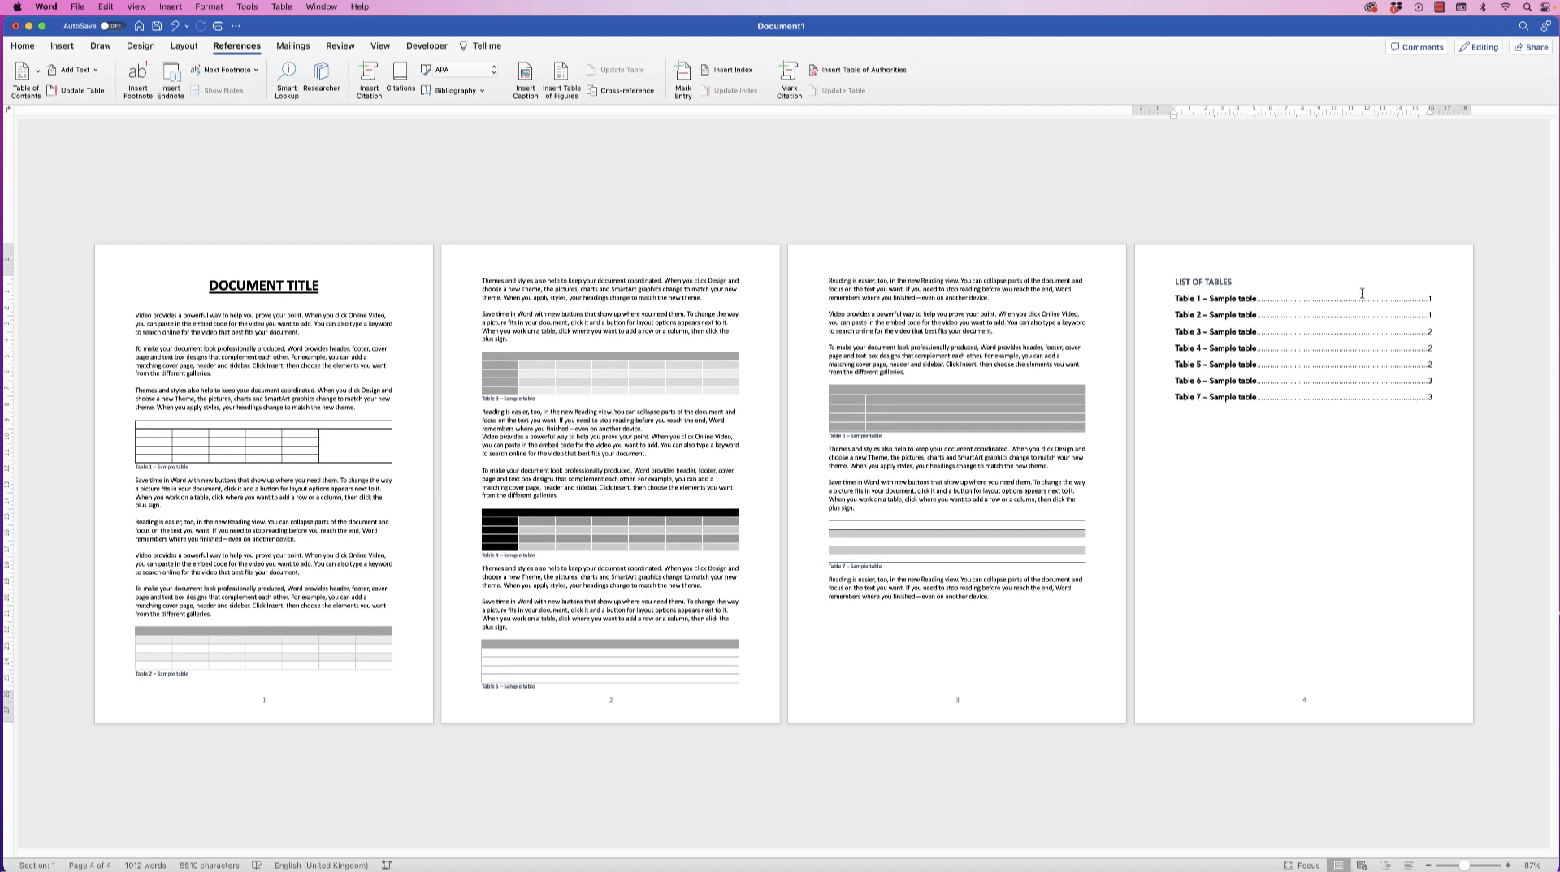
Add blank lines on page 3 to push Table 7 onto page 4.
{"action": "left_click", "coordinate": [849, 442]}
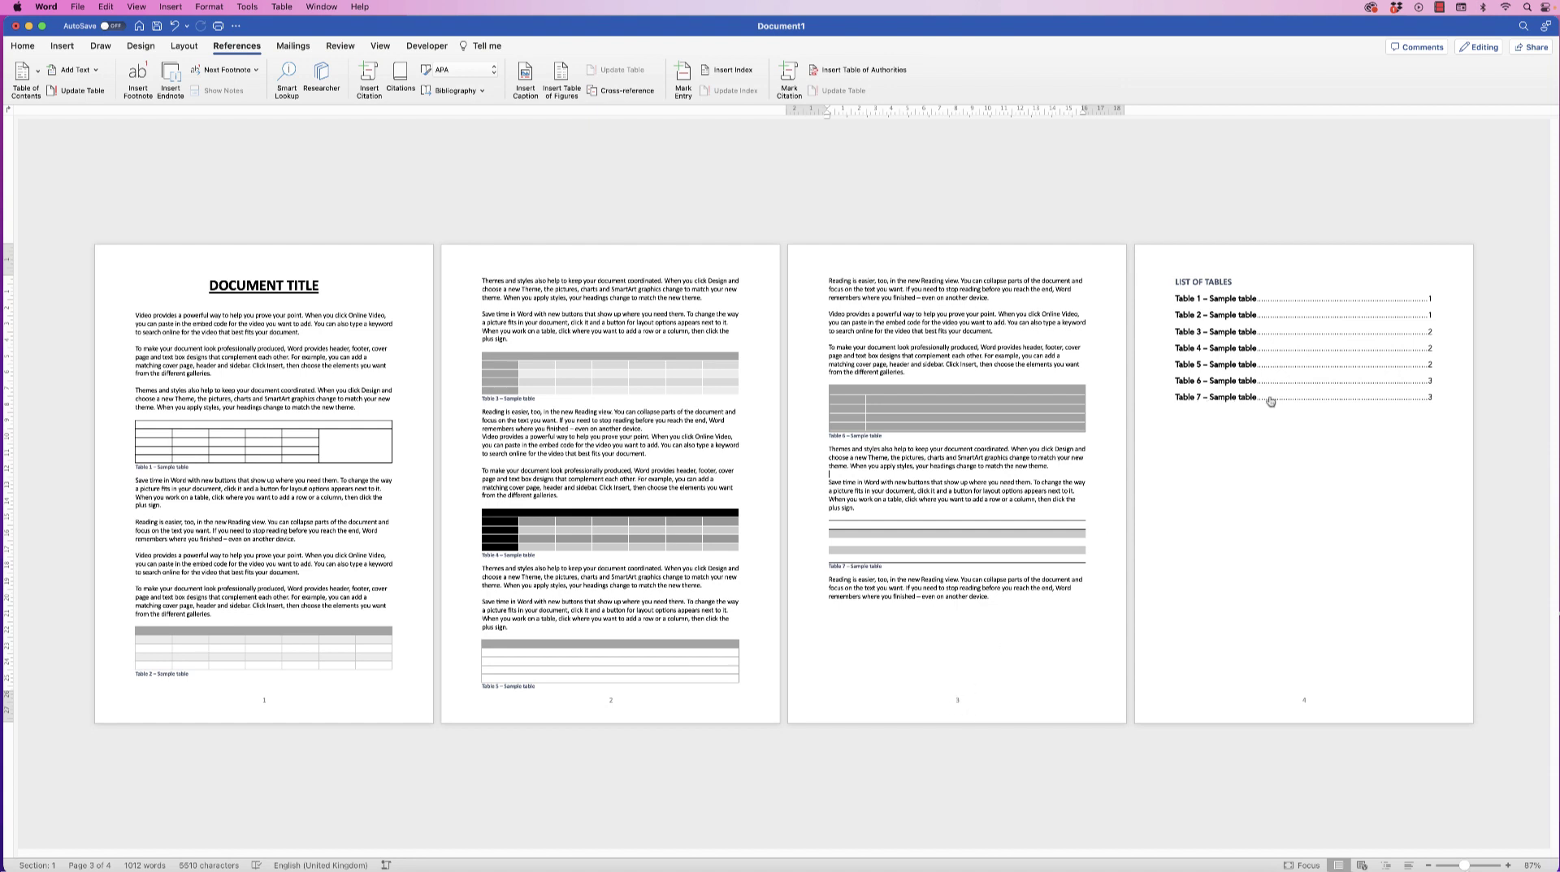
{"action": "key", "text": "Return"}
{"action": "key", "text": "Return"}
{"action": "key", "text": "Return"}
{"action": "key", "text": "Return"}
{"action": "key", "text": "Return"}
{"action": "key", "text": "Return"}
{"action": "key", "text": "Return"}
{"action": "key", "text": "Return"}
{"action": "key", "text": "Return"}
{"action": "key", "text": "Return"}
{"action": "key", "text": "Return"}
{"action": "key", "text": "Return"}
{"action": "key", "text": "Return"}
{"action": "key", "text": "Return"}
{"action": "key", "text": "Return"}
{"action": "key", "text": "Return"}
{"action": "key", "text": "Return"}
{"action": "key", "text": "Return"}
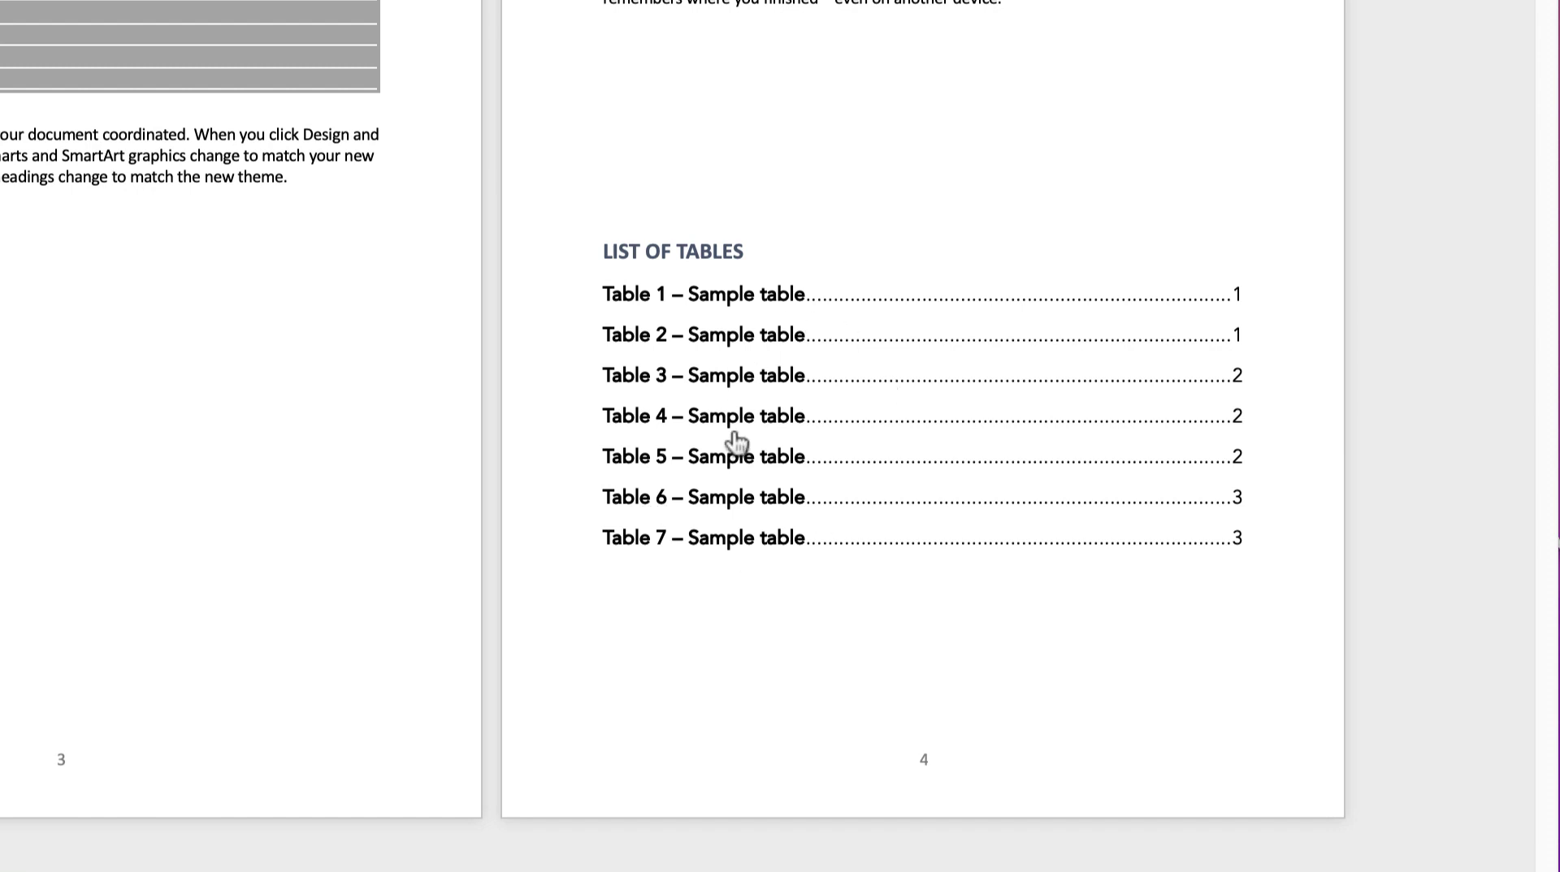
Update the List of Tables field so Table 7 shows page 4.
{"action": "left_click", "coordinate": [770, 441]}
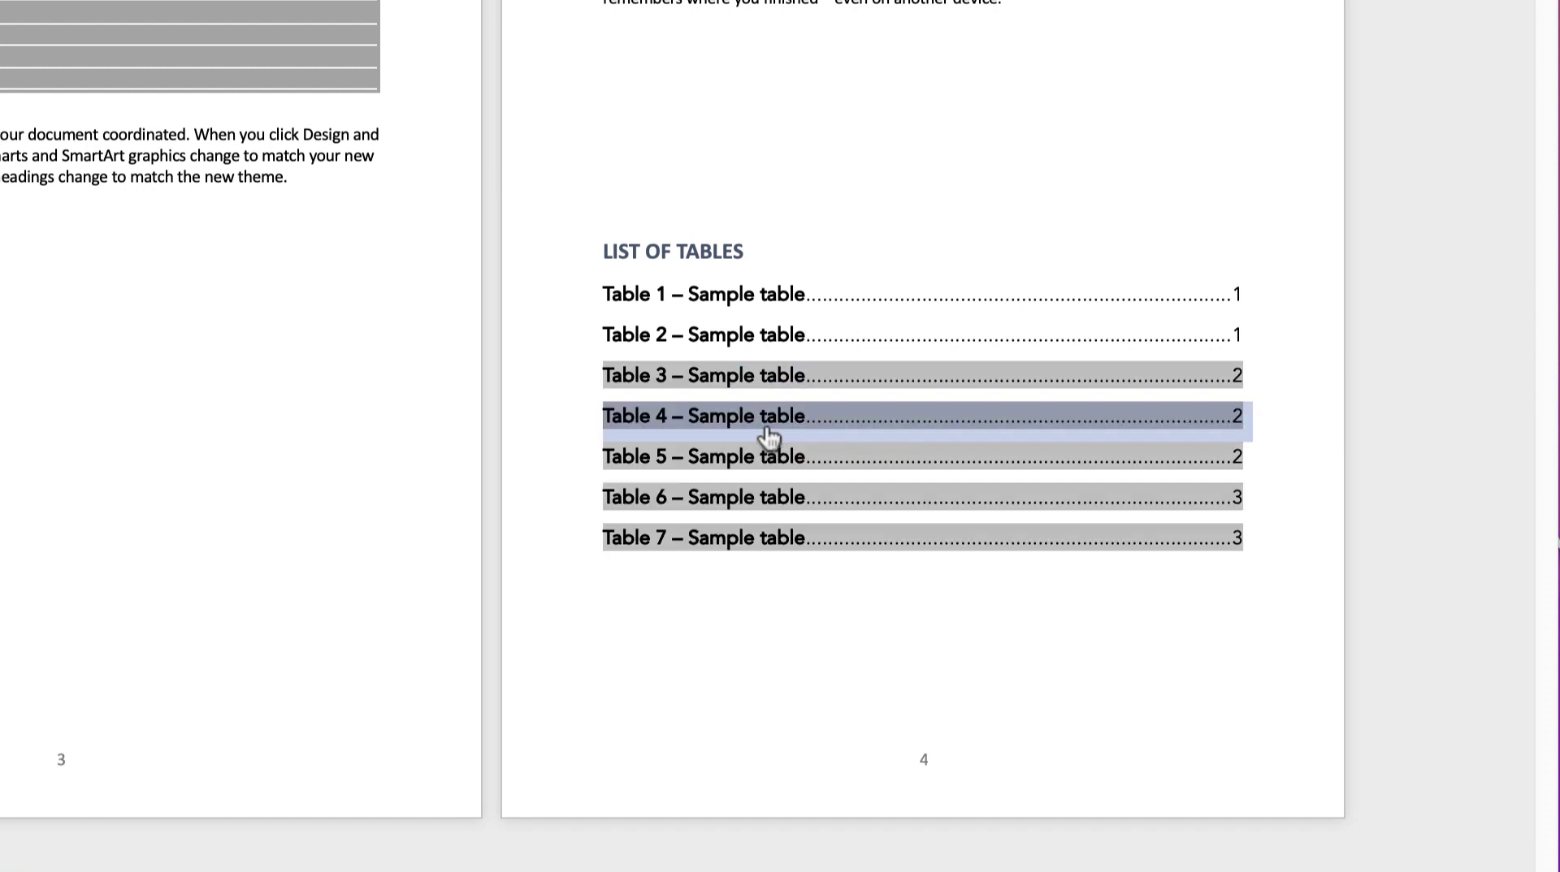
{"action": "right_click", "coordinate": [770, 441]}
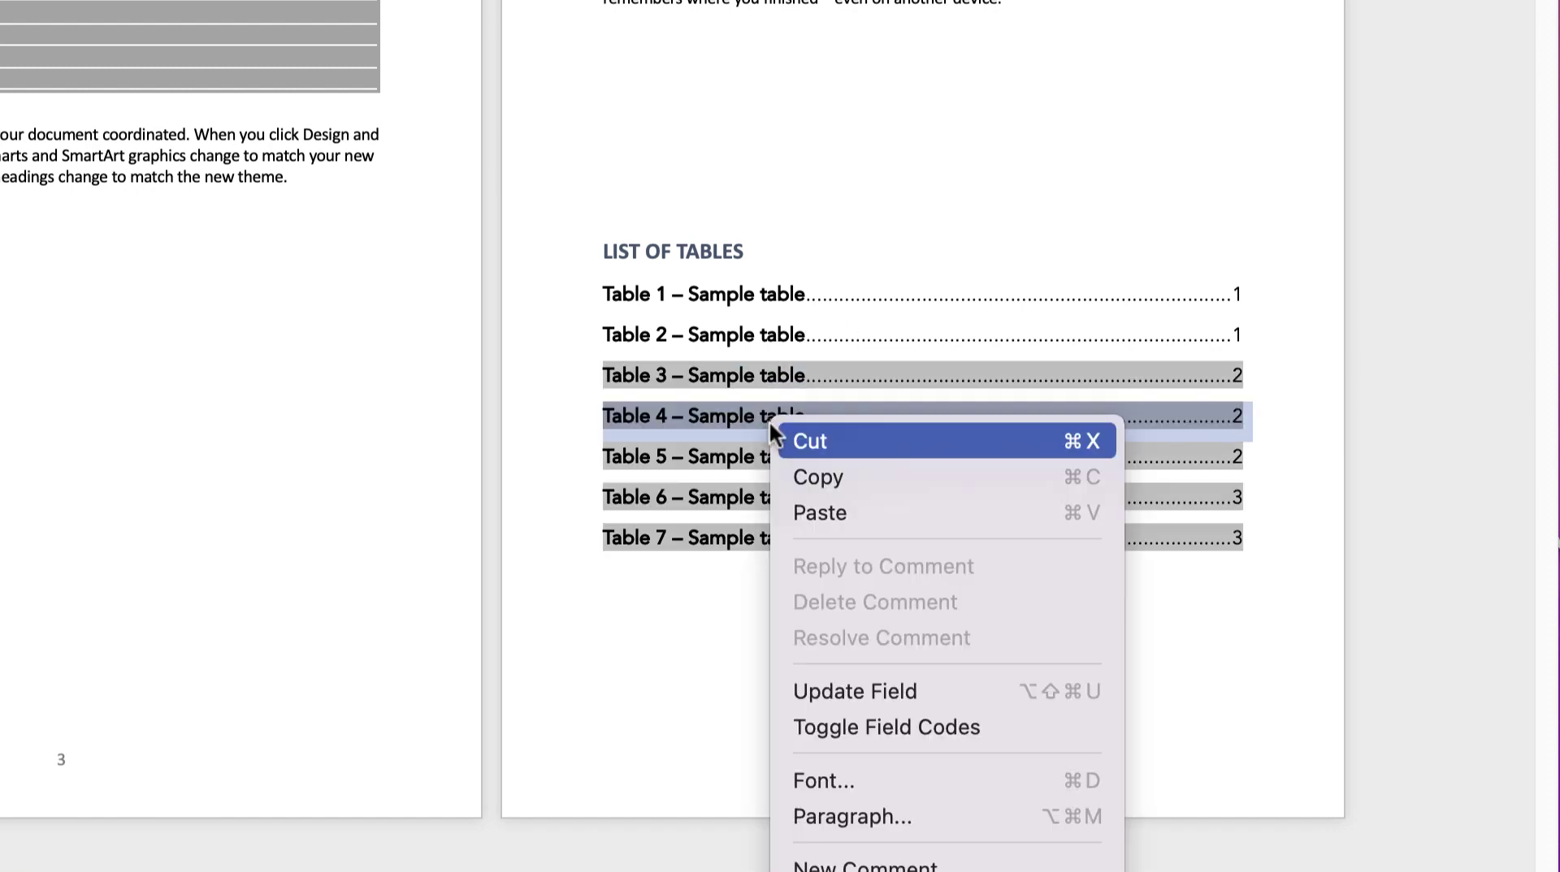
{"action": "left_click", "coordinate": [847, 695]}
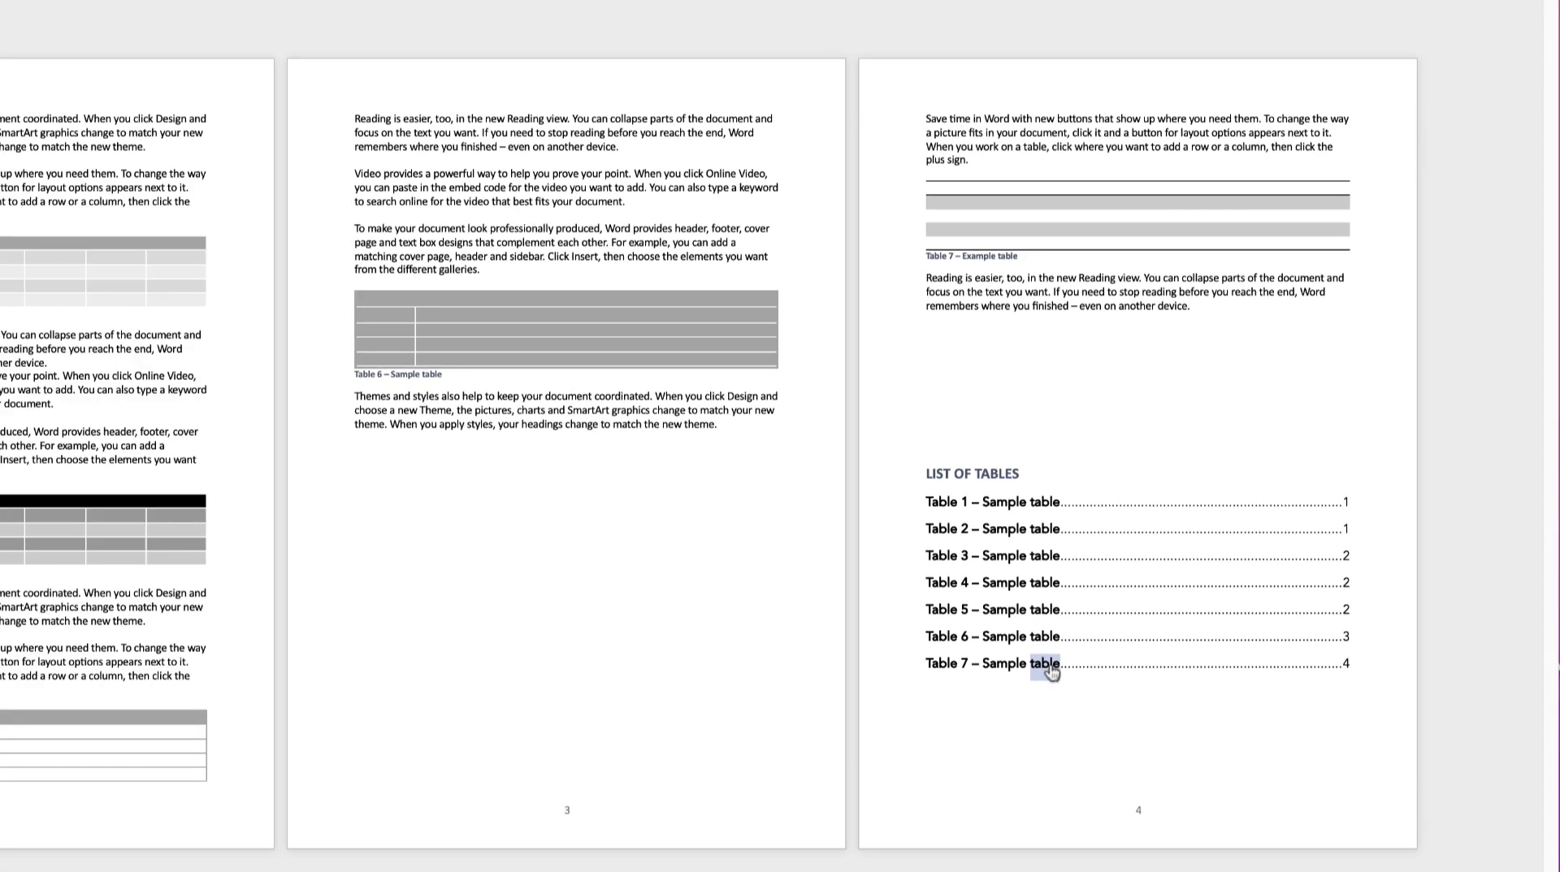
Update the entire List of Tables so its last entry reads 'Table 7 – Example table'.
{"action": "right_click", "coordinate": [1050, 671]}
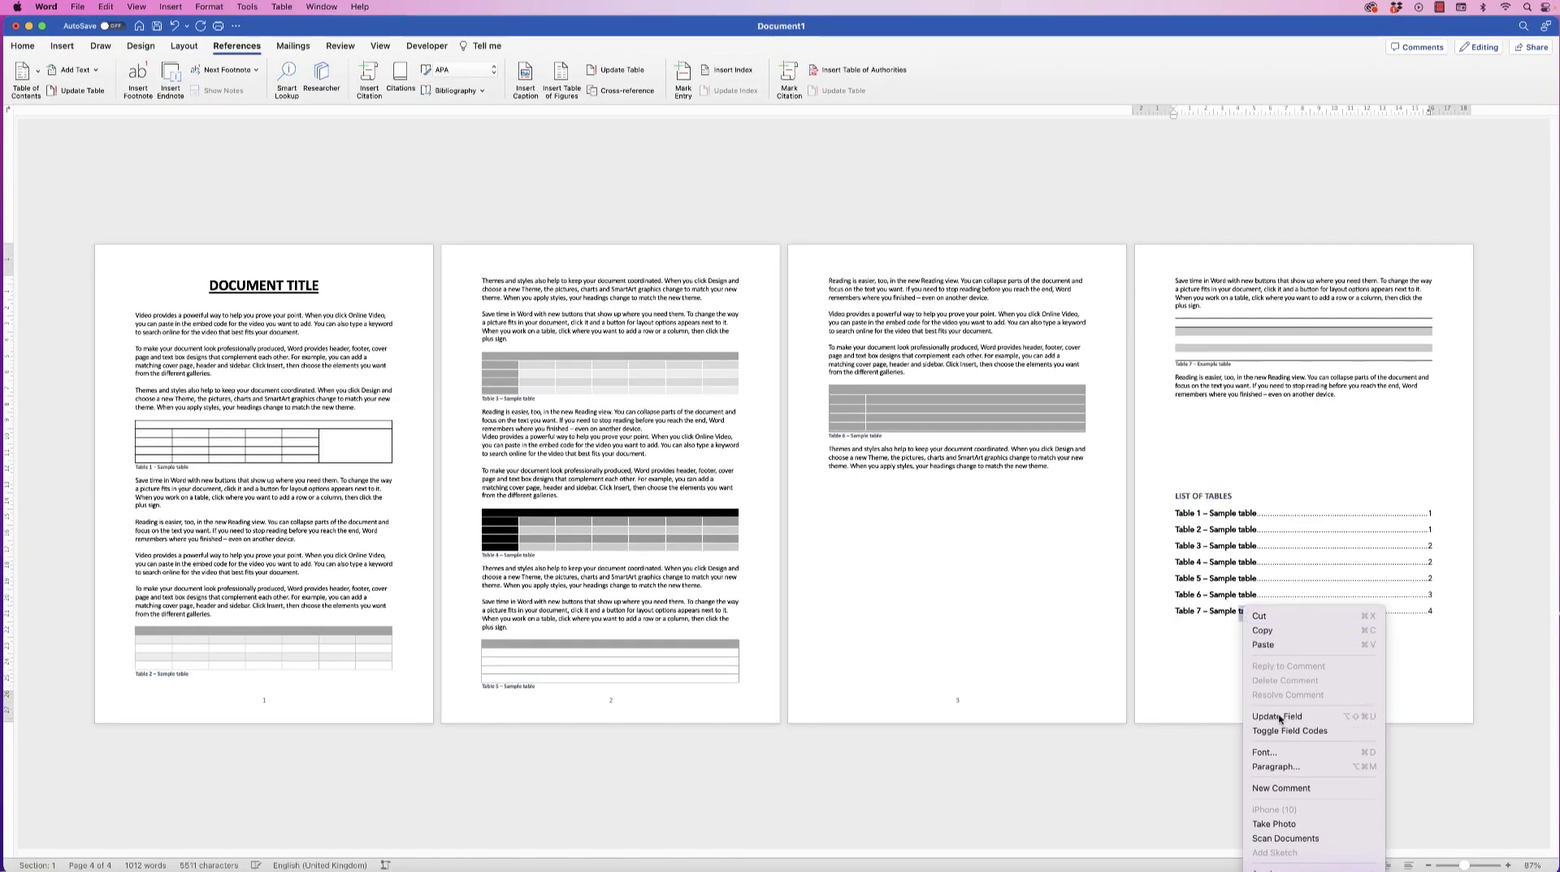
{"action": "left_click", "coordinate": [1277, 716]}
{"action": "left_click", "coordinate": [719, 284]}
{"action": "left_click", "coordinate": [961, 312]}
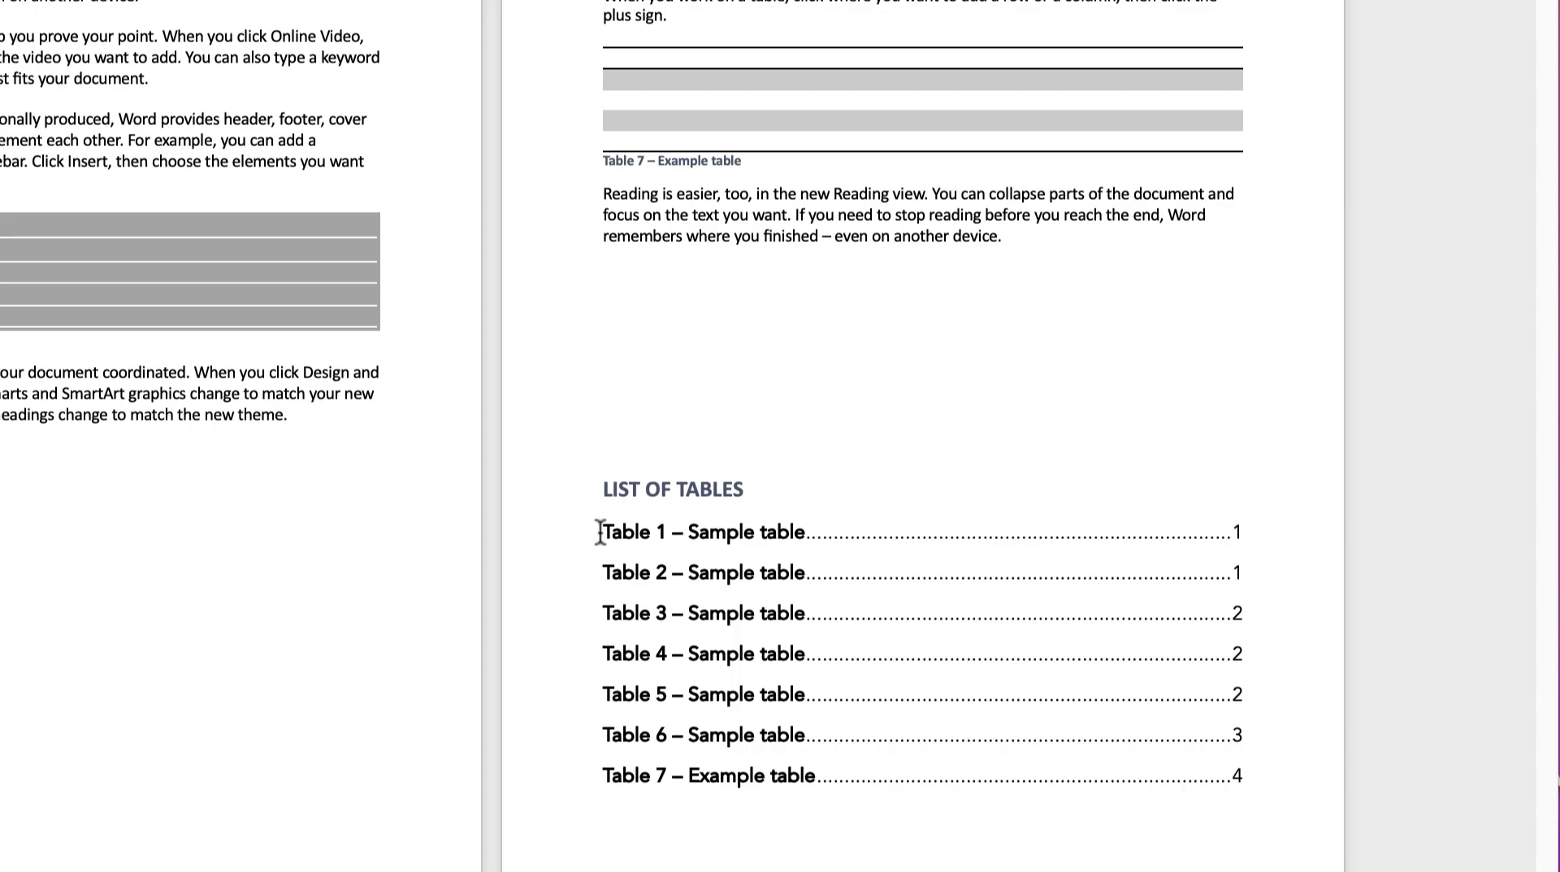
Make the List of Tables entries regular-weight 12 pt Andale Mono.
{"action": "mouse_move", "coordinate": [1249, 781]}
{"action": "left_mouse_down"}
{"action": "mouse_move", "coordinate": [731, 608]}
{"action": "mouse_move", "coordinate": [643, 538]}
{"action": "left_mouse_up"}
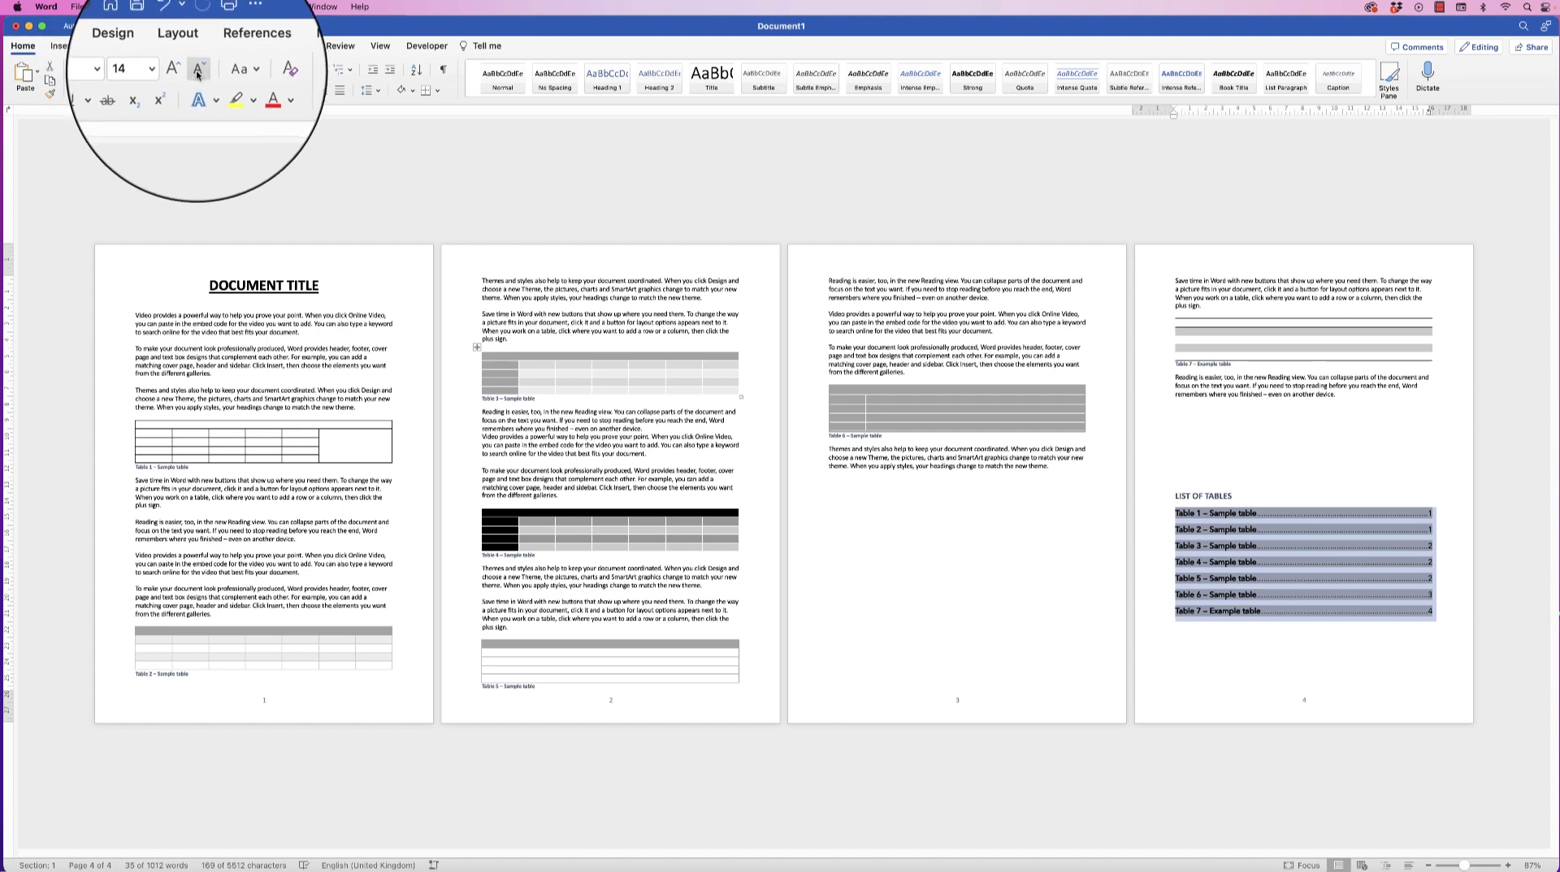
{"action": "left_click", "coordinate": [197, 72]}
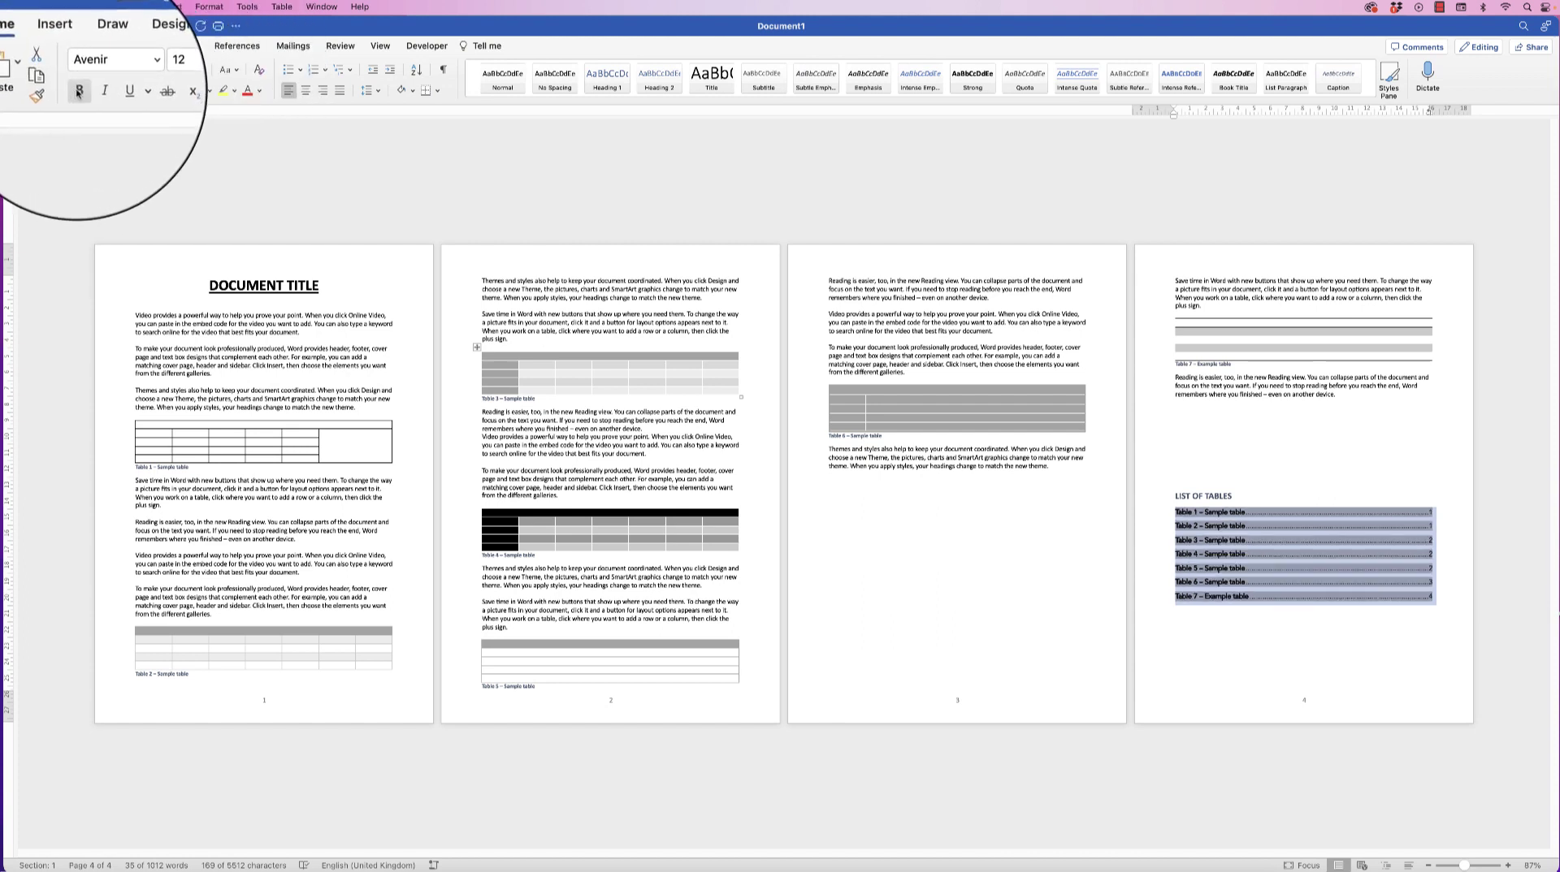
{"action": "left_click", "coordinate": [78, 92]}
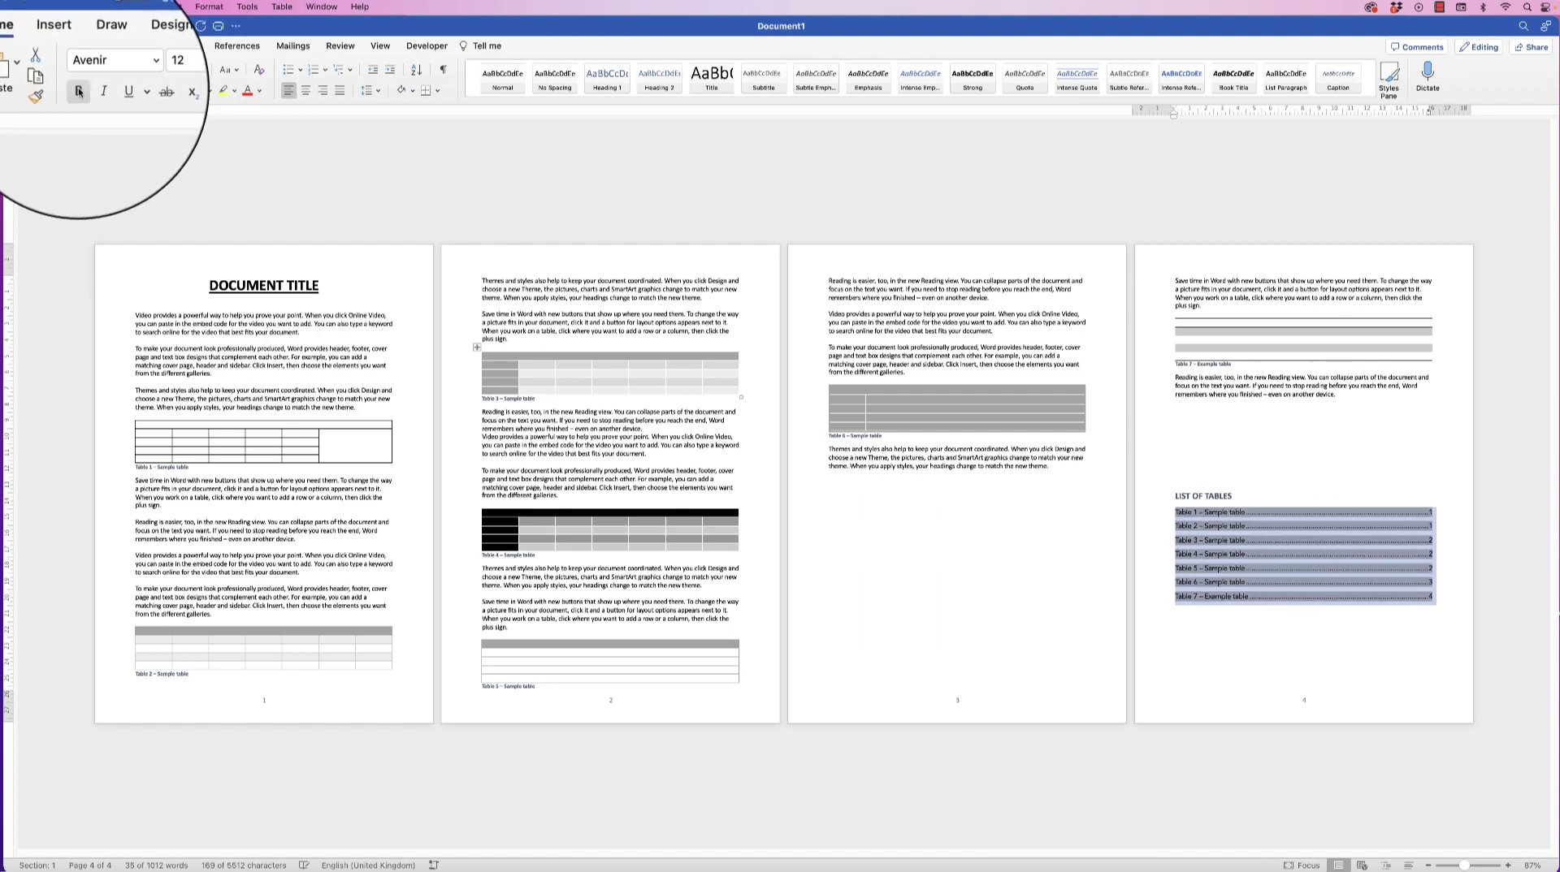
{"action": "left_click", "coordinate": [130, 64]}
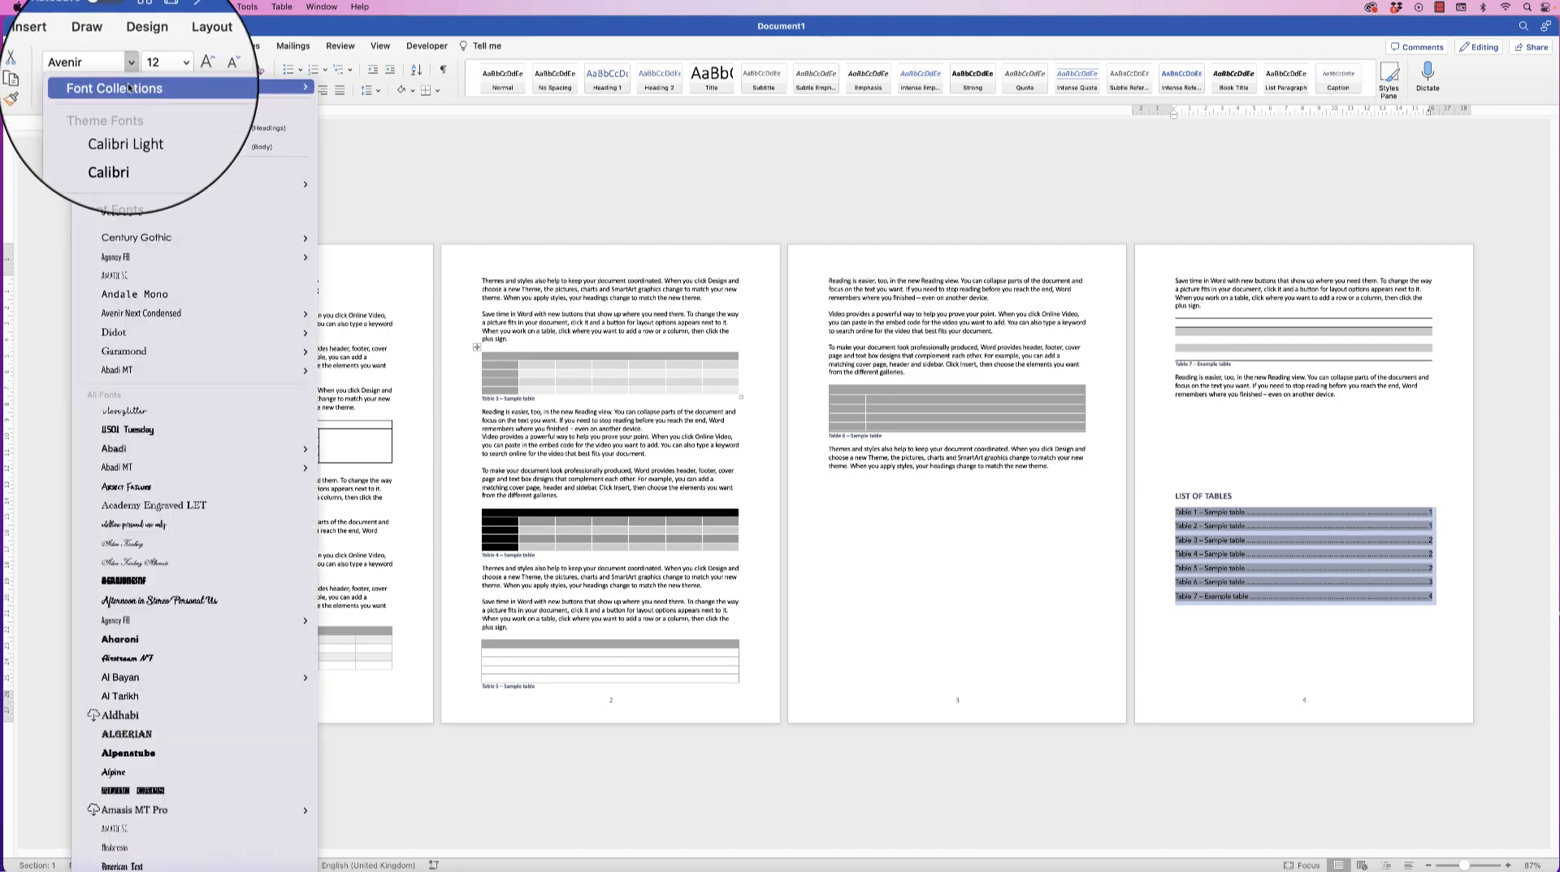
{"action": "left_click", "coordinate": [129, 299]}
{"action": "left_click", "coordinate": [1244, 621]}
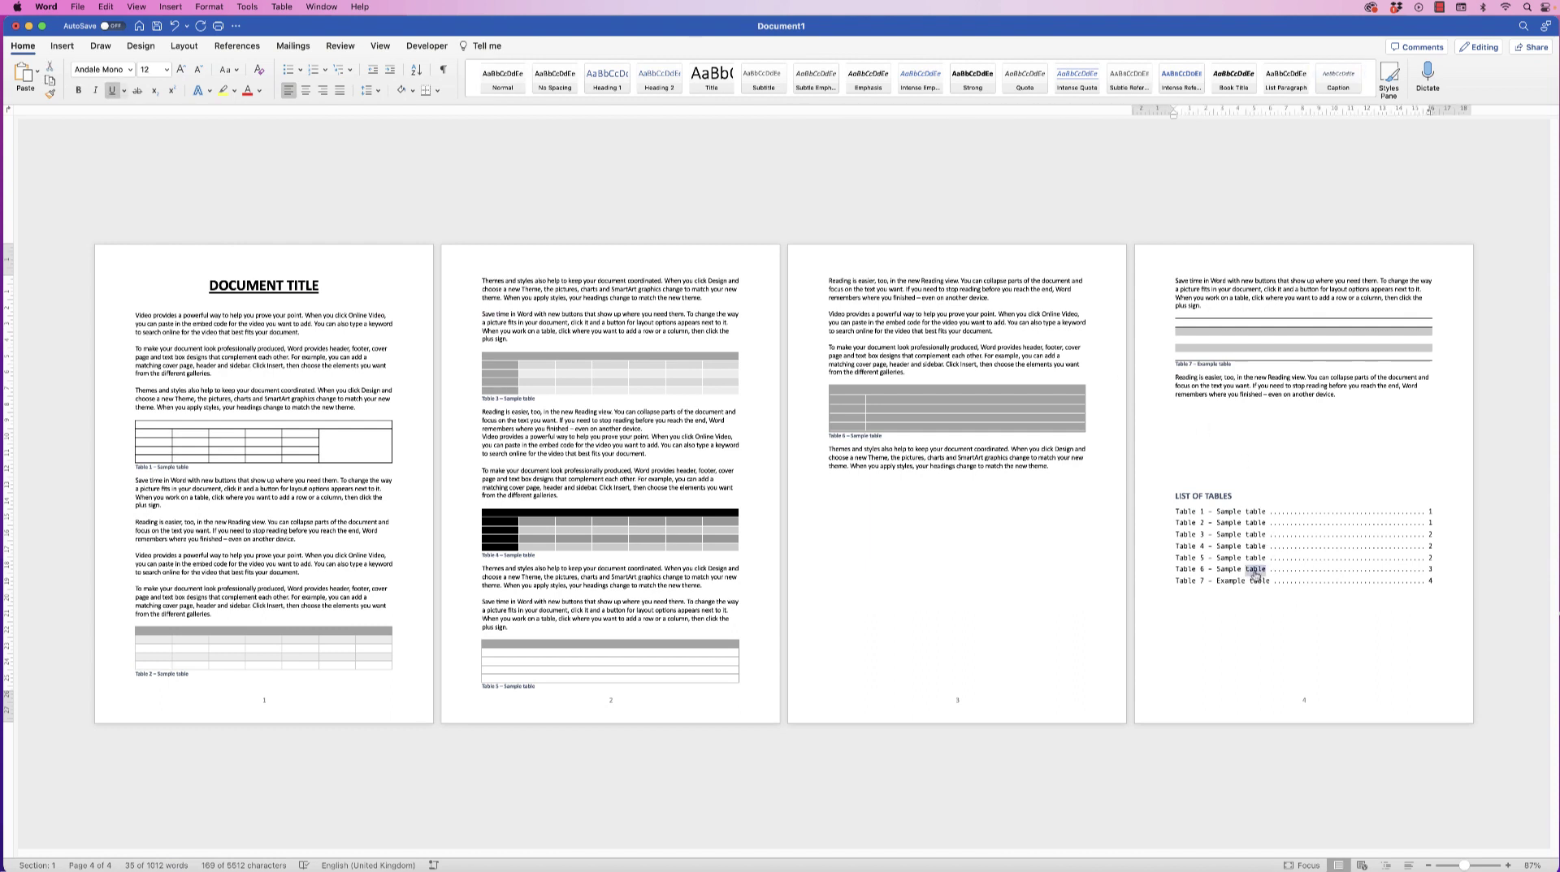
{"action": "right_click", "coordinate": [1255, 572]}
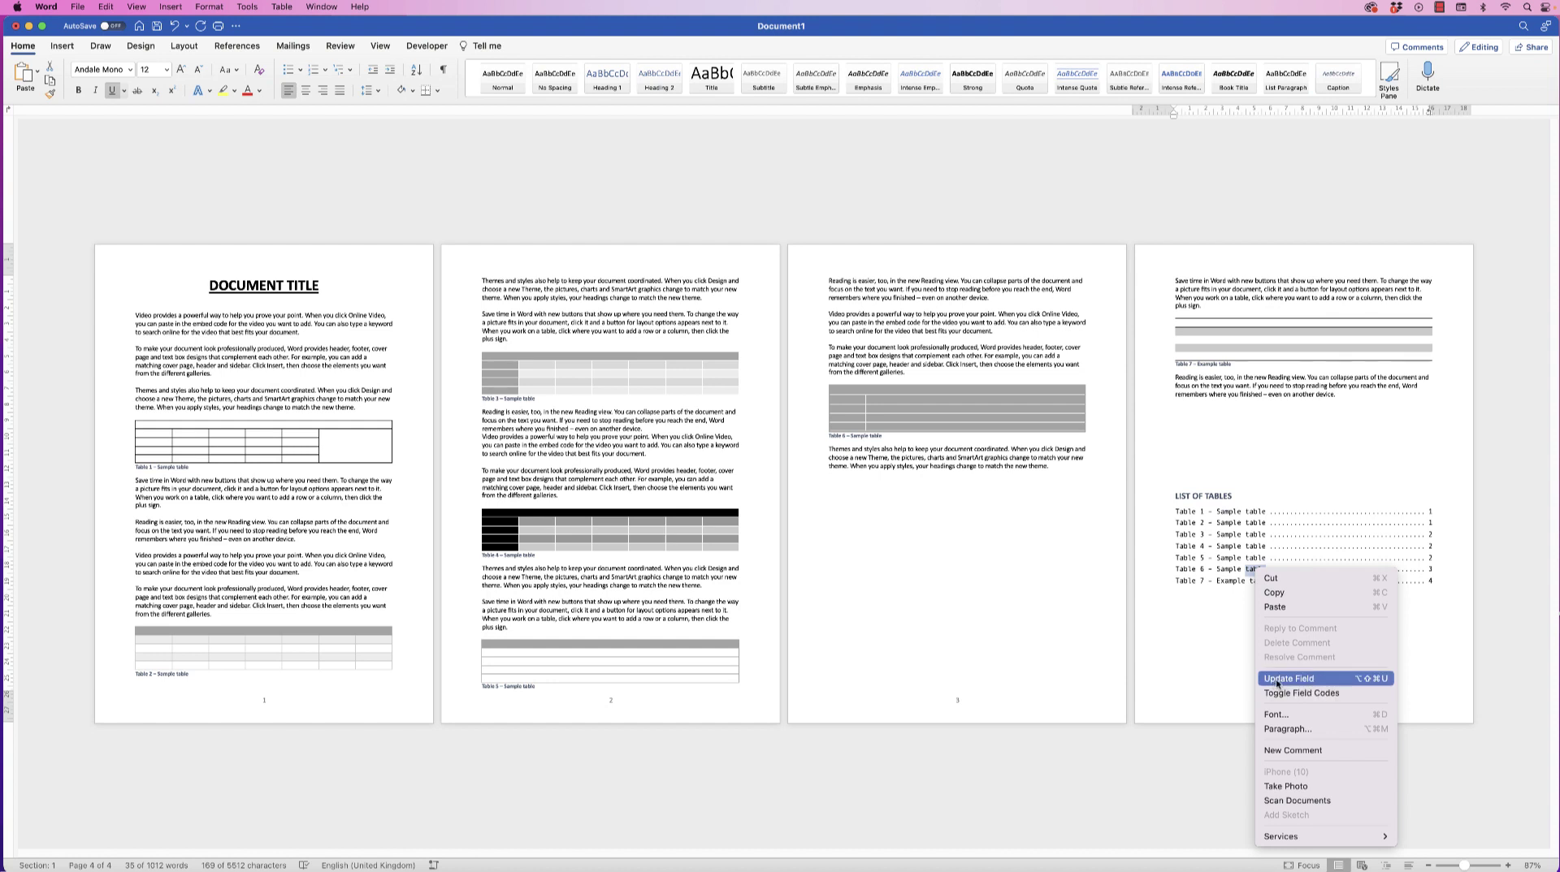
{"action": "left_click", "coordinate": [1212, 630]}
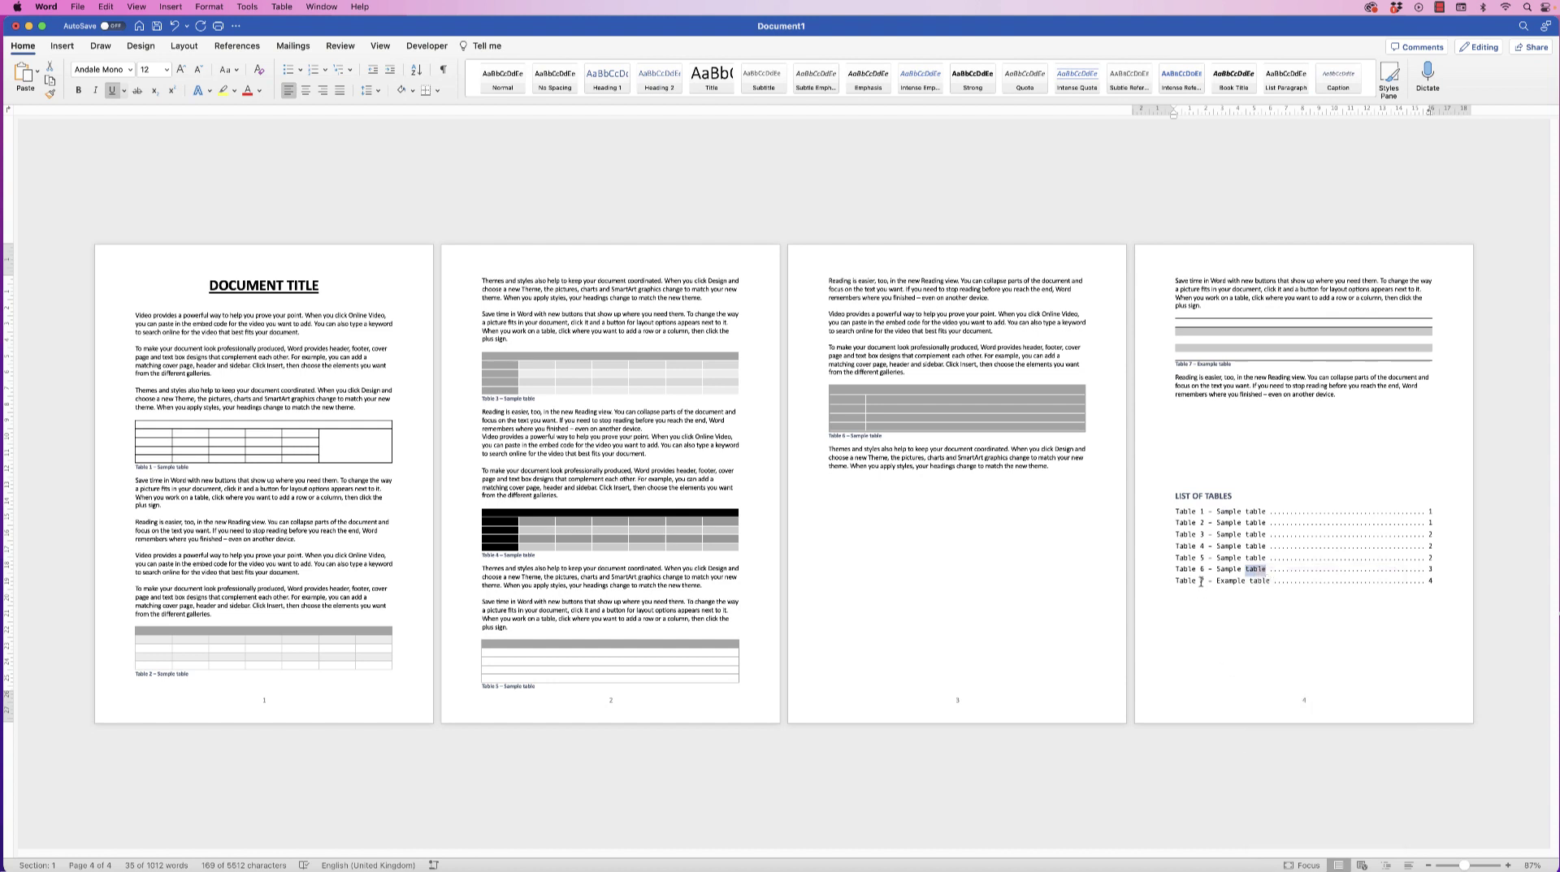